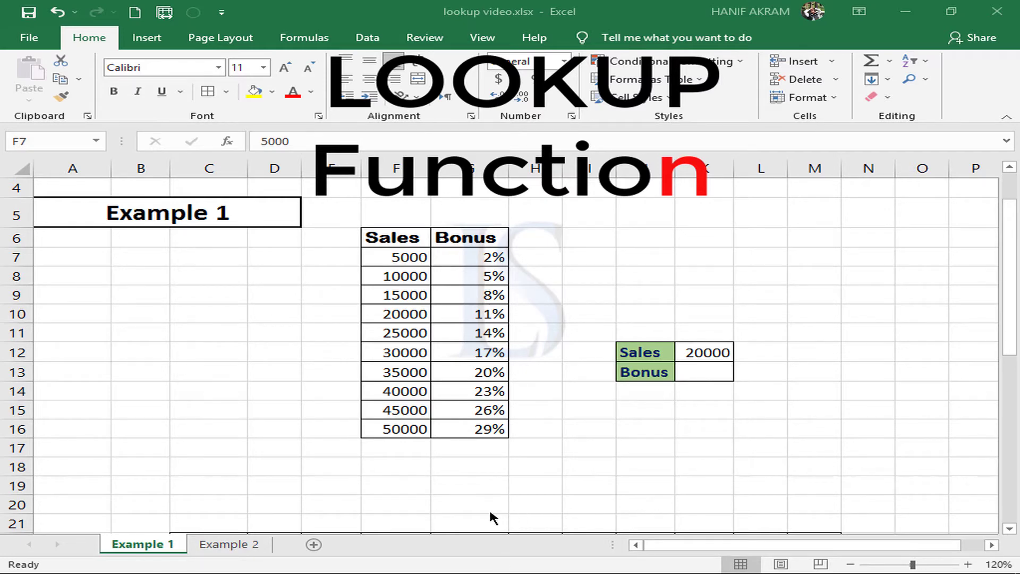
Start a LOOKUP formula in Bonus cell K13, using the Sales value in K12 as the lookup value
scroll(402, 447, up, 1)
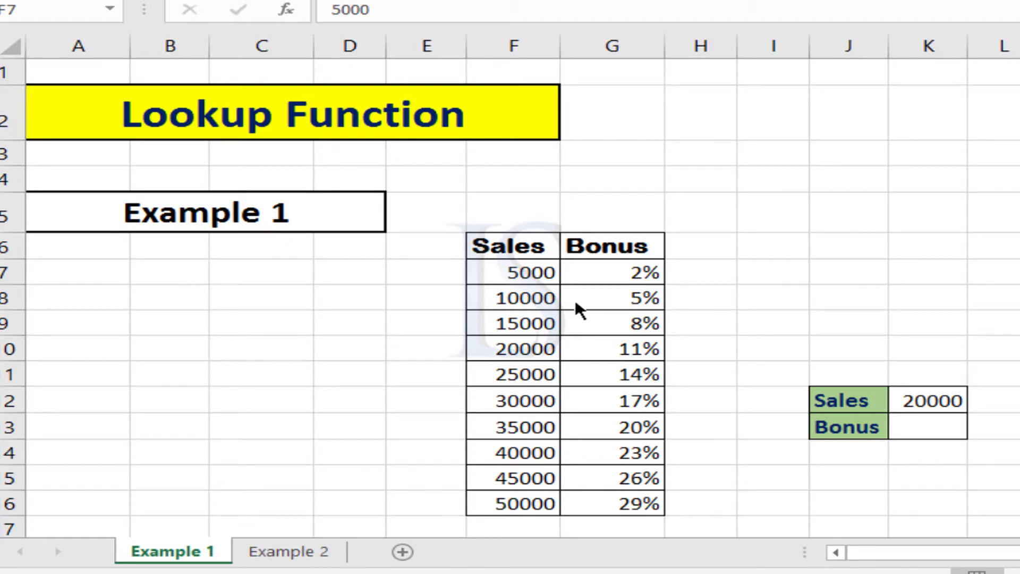
scroll(575, 302, down, 1)
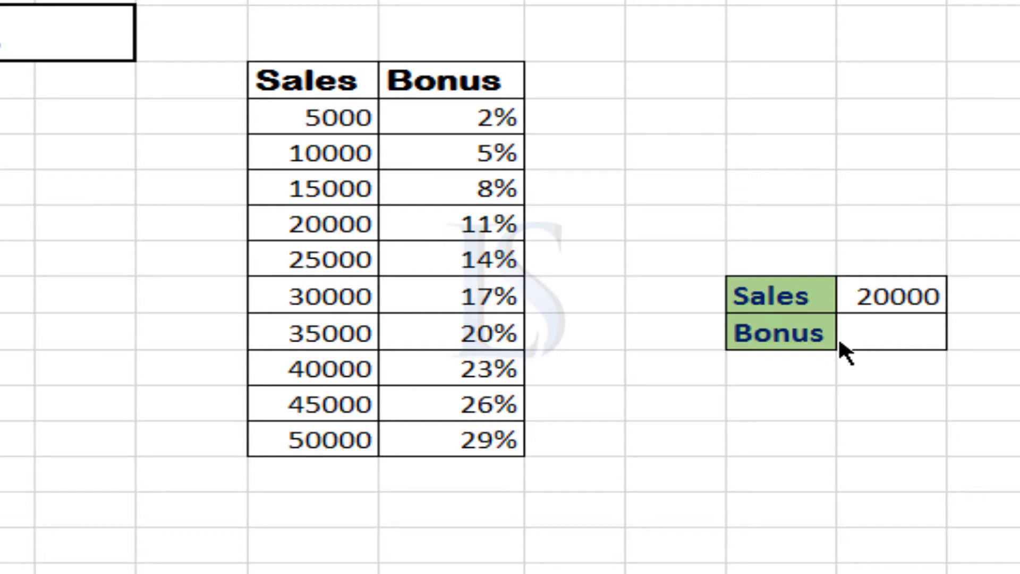
click(864, 332)
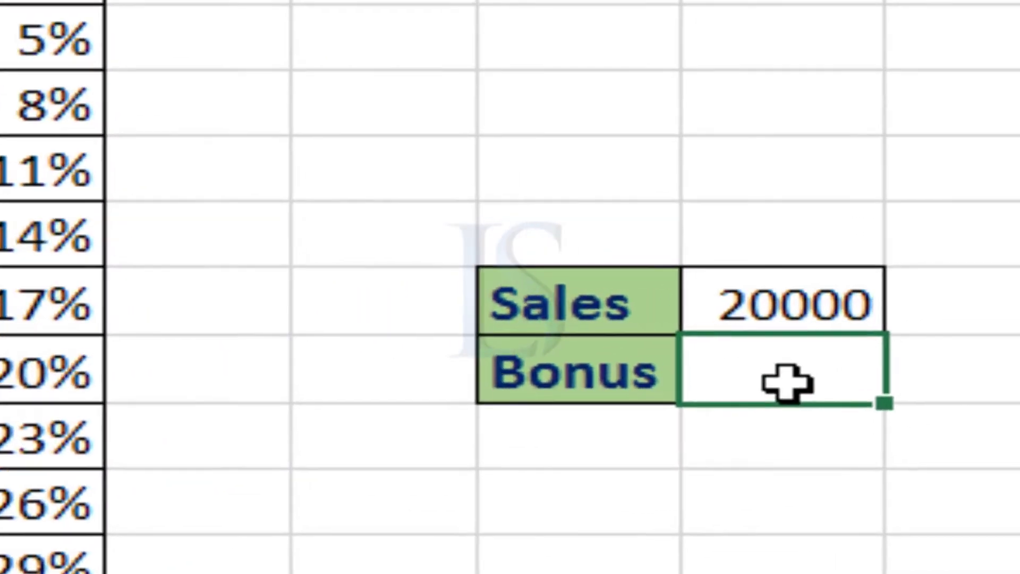
text(=)
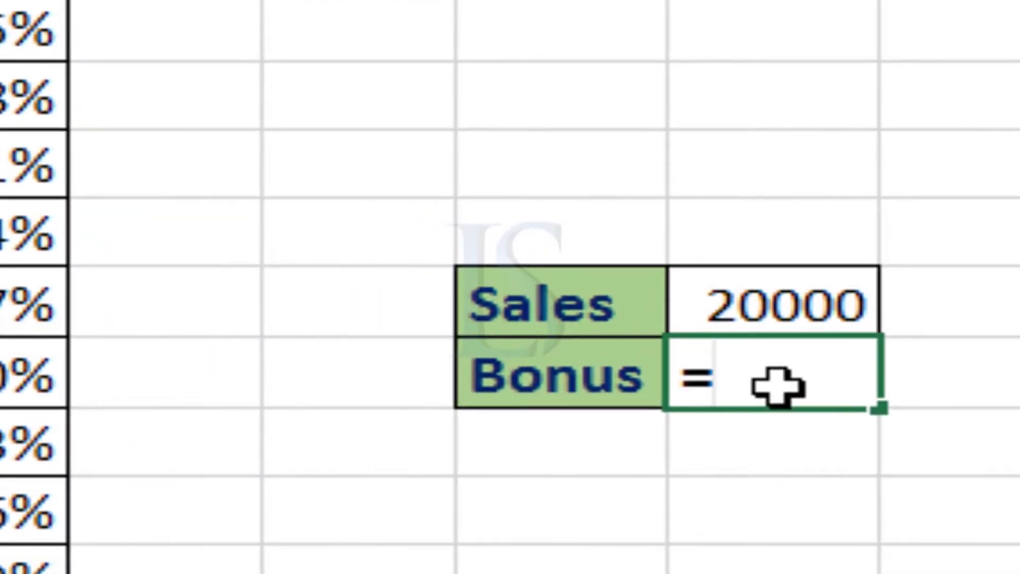
text(lo)
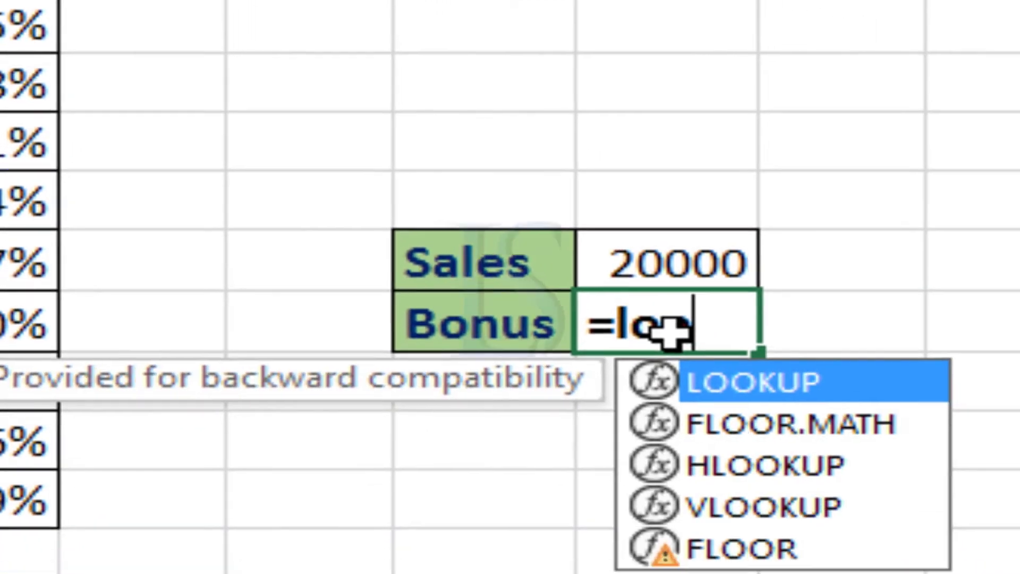
text(o)
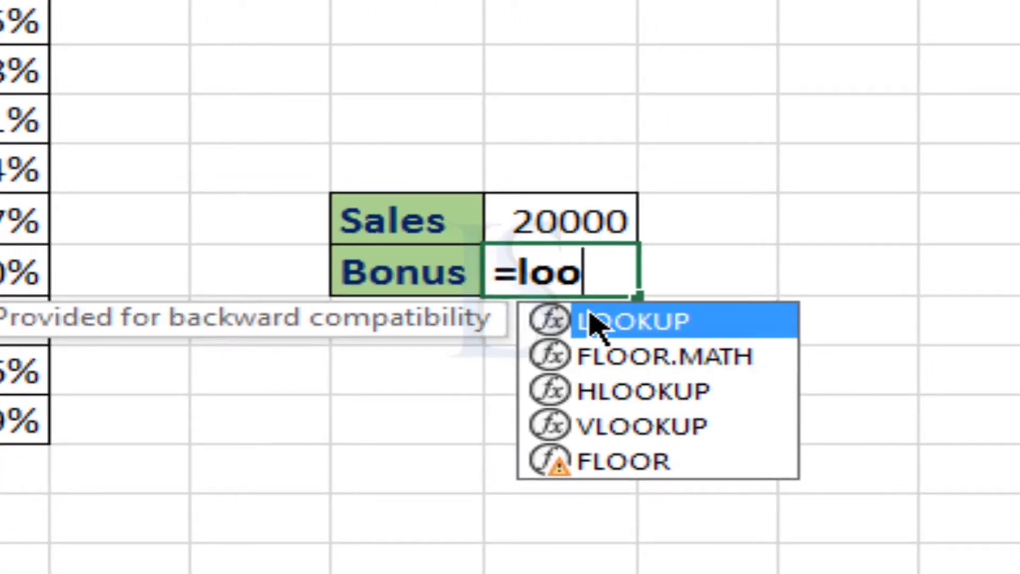
double_click(595, 321)
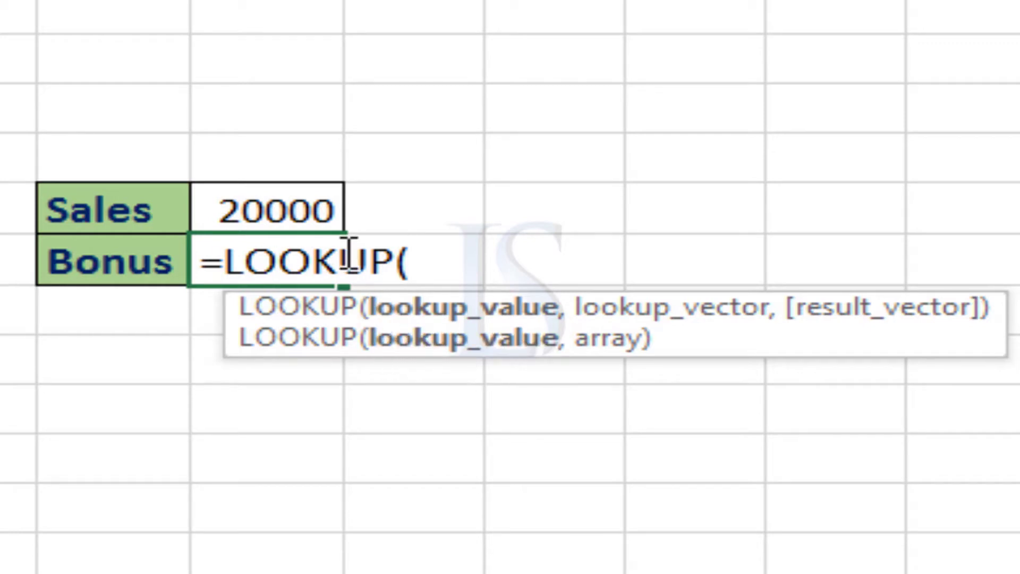
click(271, 209)
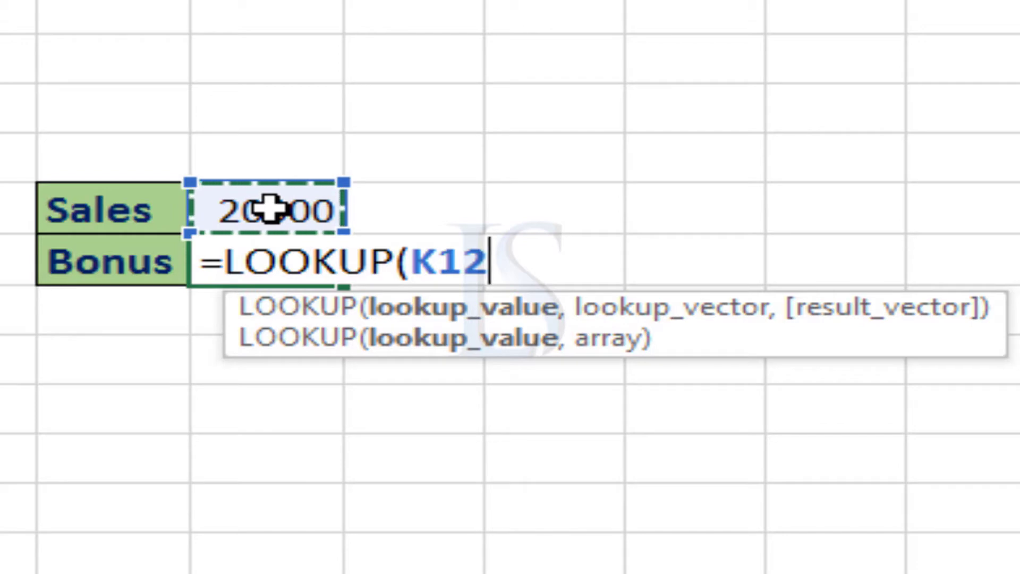
text(,)
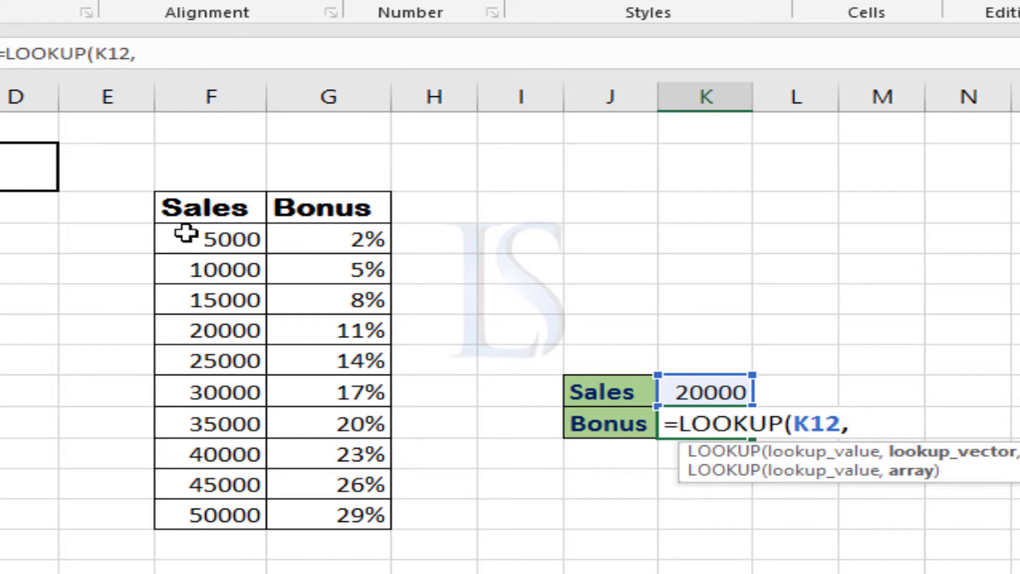
Complete the K13 LOOKUP formula with the vertical Sales and Bonus range F7:G16 as its array
drag(185, 232, 363, 502)
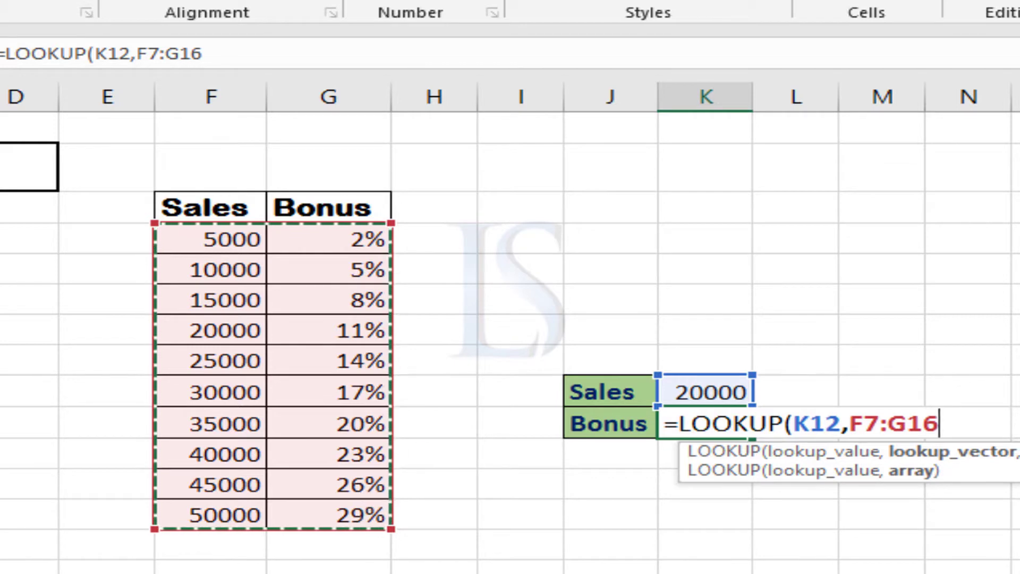
text(()
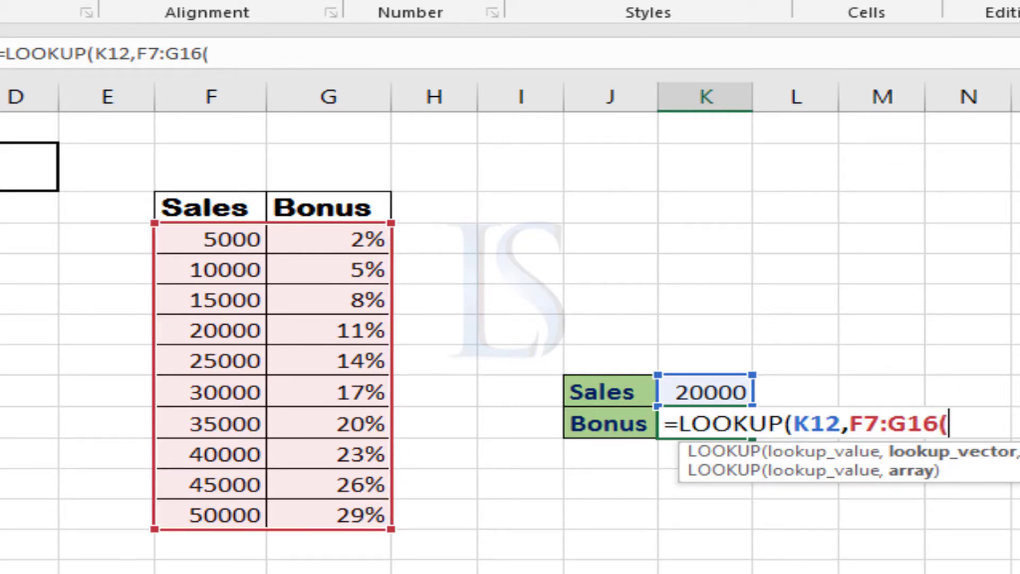
key(BackSpace)
text())
key(Return)
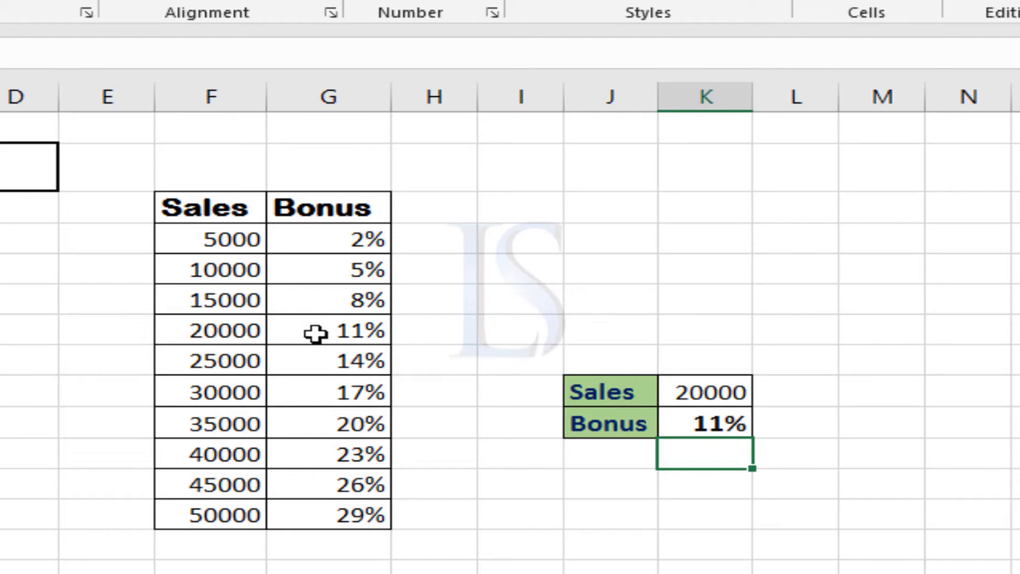
Set the Sales value in K12 to 35000 to test the bonus lookup
click(705, 425)
click(713, 392)
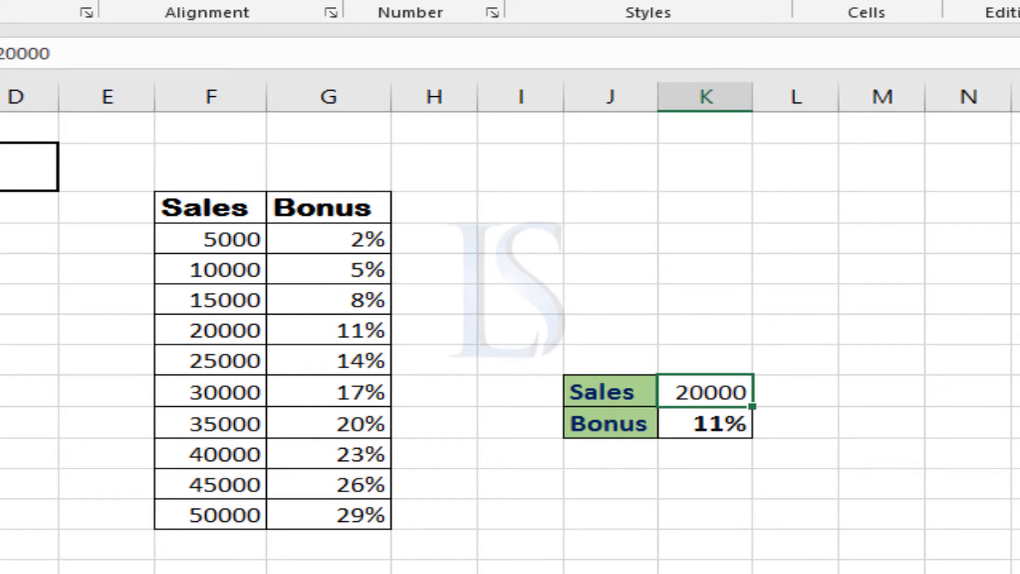
text(35000)
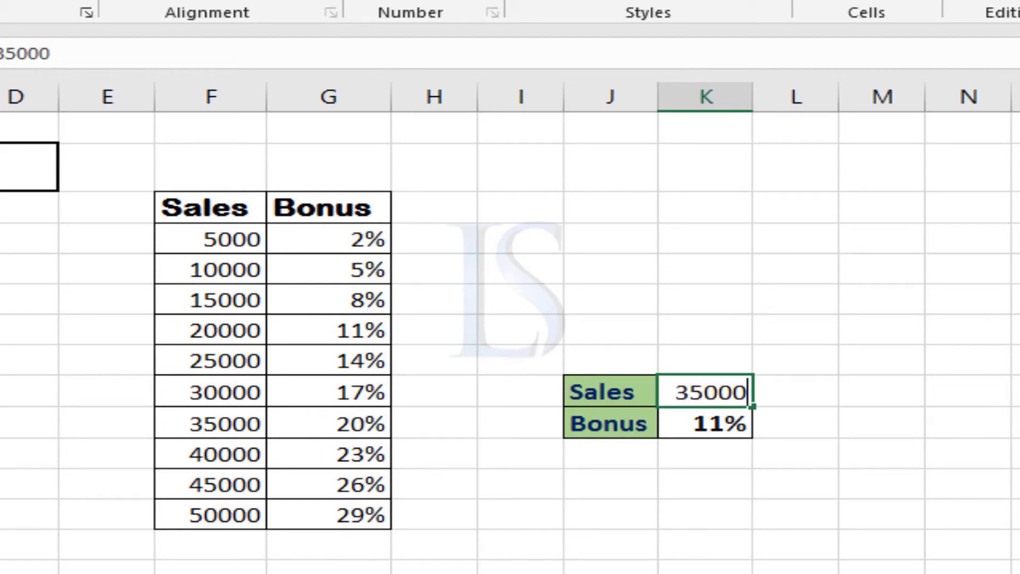
key(Return)
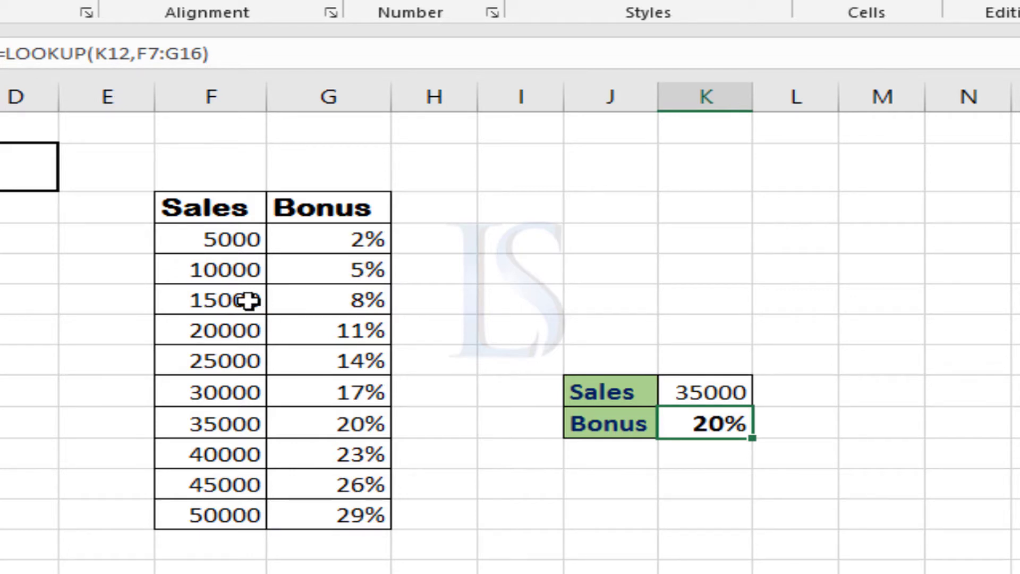
Change the Sales lookup value in K12 to 5000
click(697, 392)
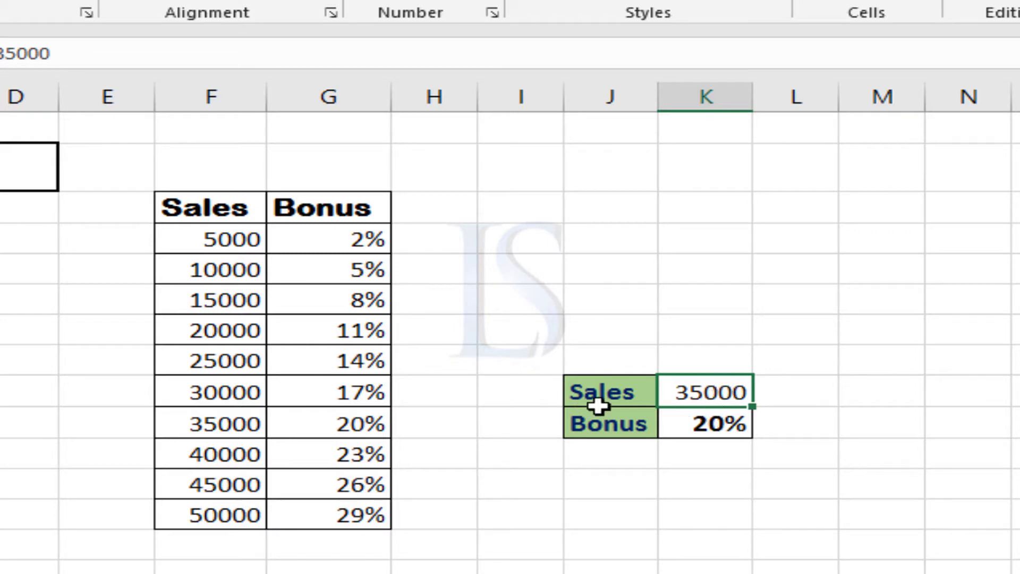
click(209, 269)
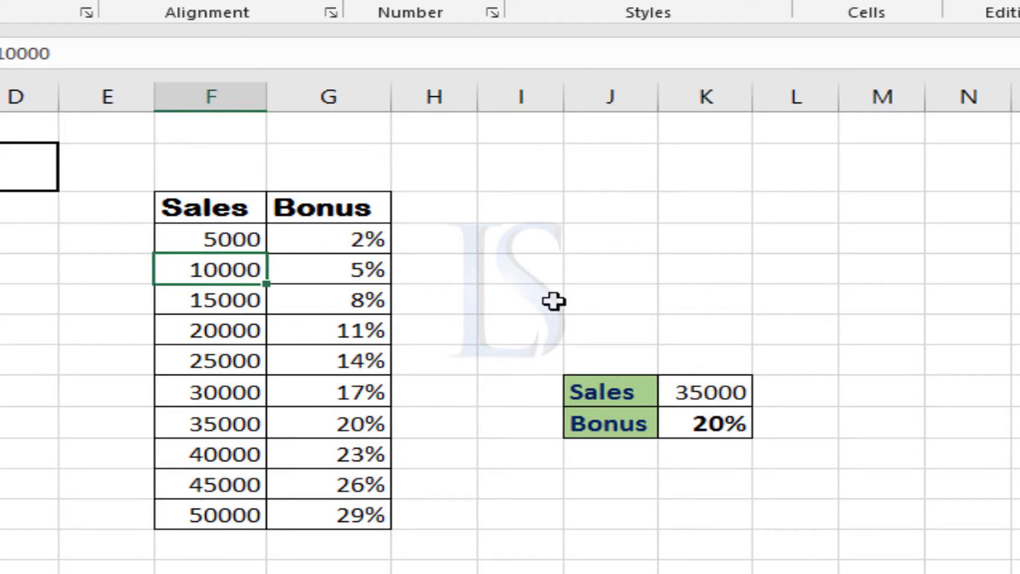
click(710, 398)
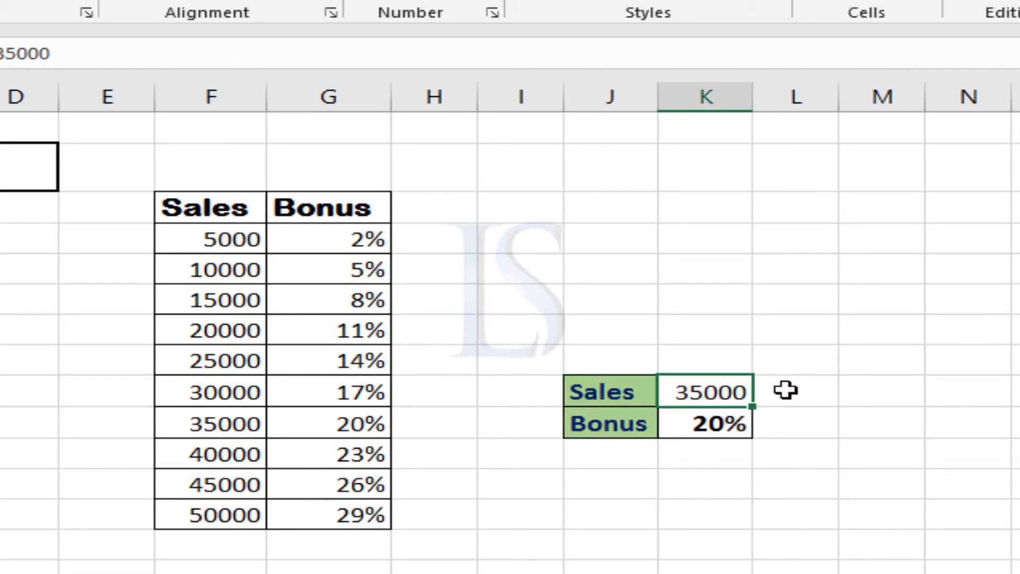
text(5000)
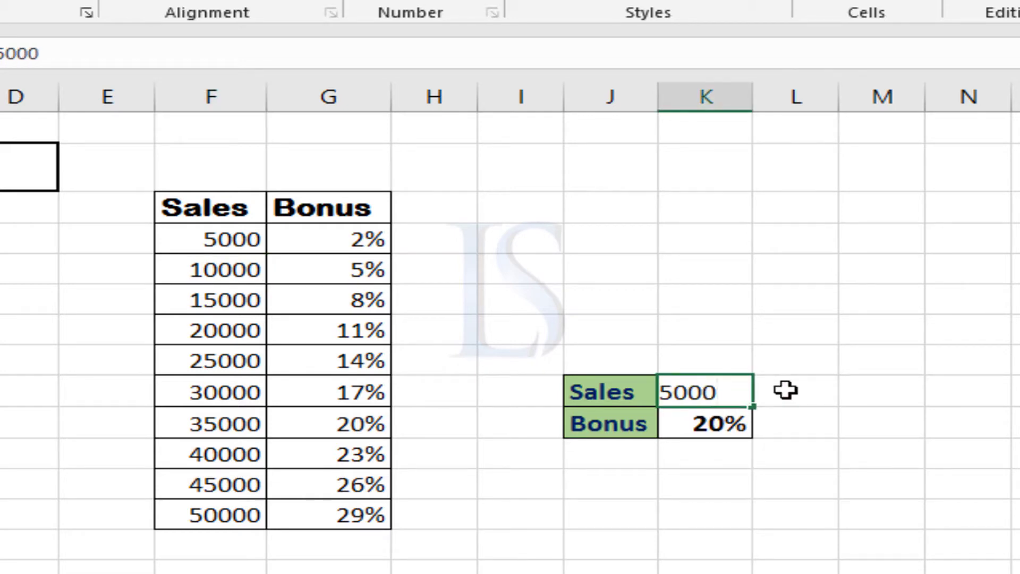
key(Return)
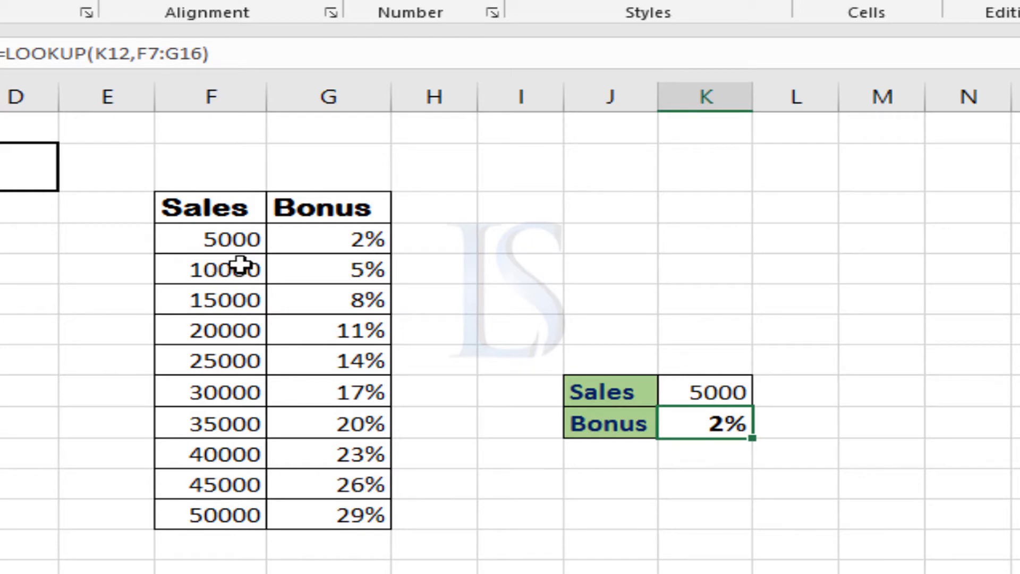
Replace the Sales value in K12 with 10000 to check its bonus
click(733, 390)
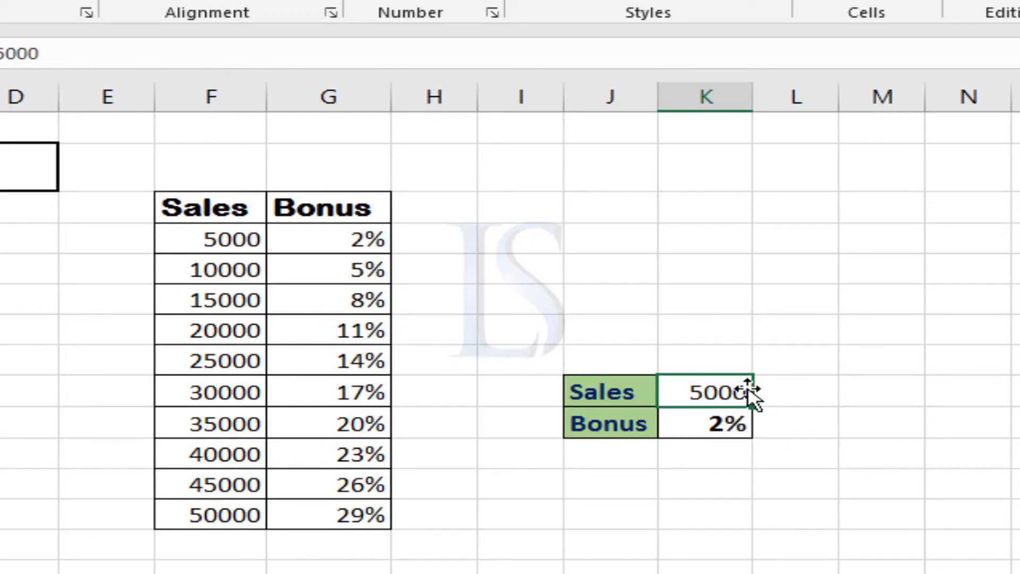
text(10000)
key(Return)
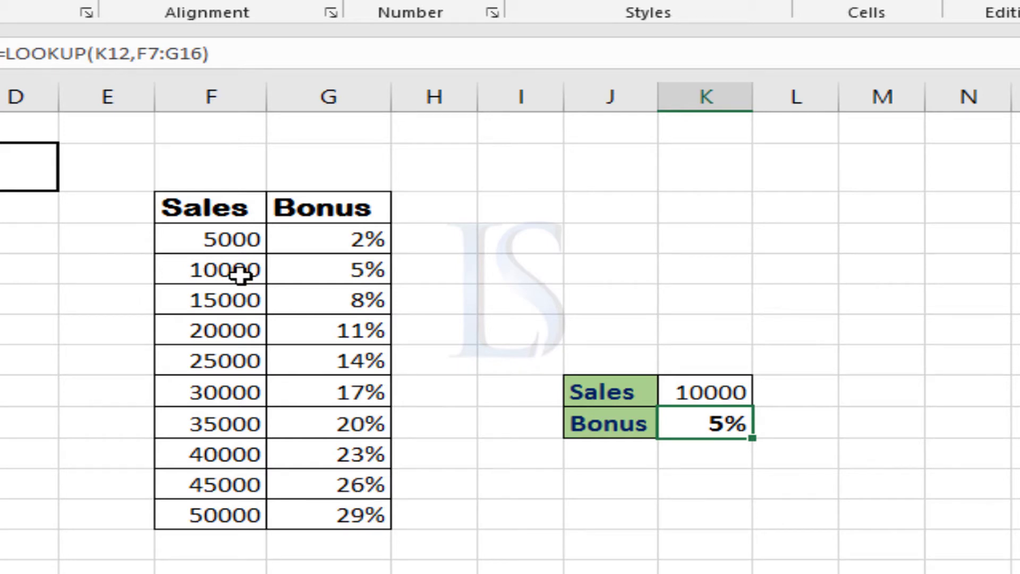
Enter 7000 in Sales cell K12 to test a value missing from the vertical table
click(680, 393)
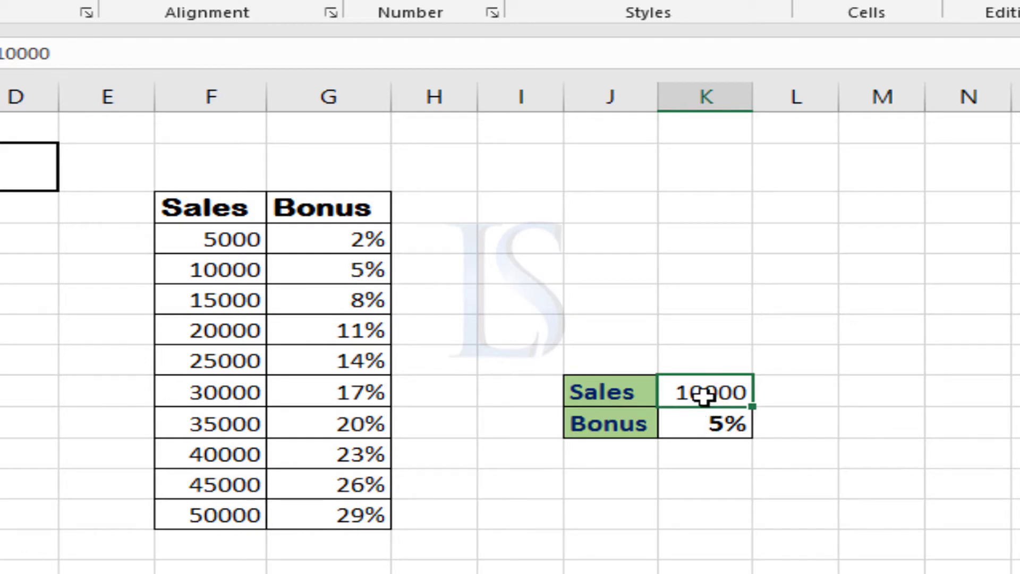
text(70)
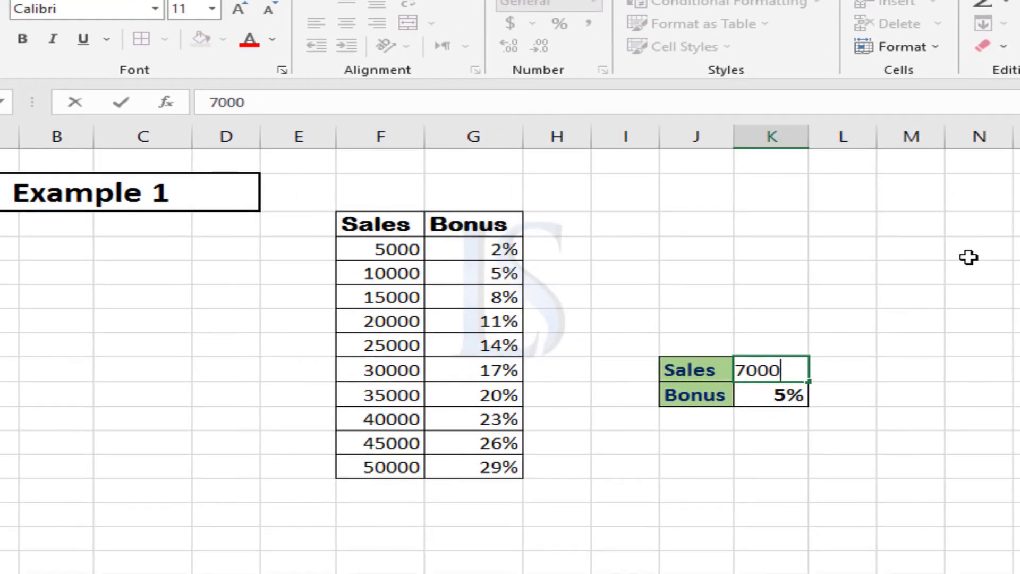
key(Return)
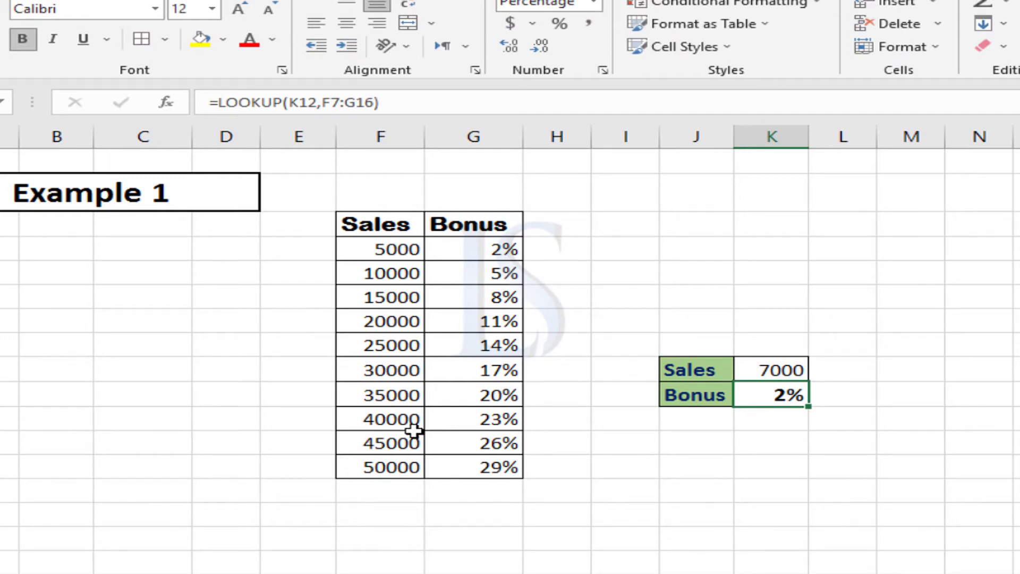
Enter 15000 in Sales cell F26 below the horizontal Sales and Bonus table
scroll(413, 431, down, 2)
scroll(414, 431, up, 2)
scroll(457, 410, down, 2)
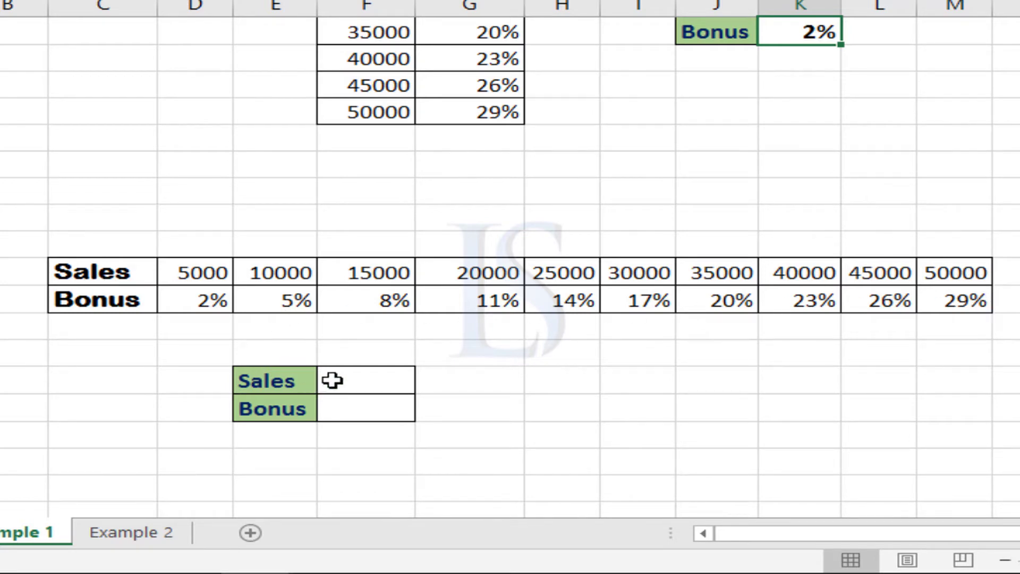
click(380, 381)
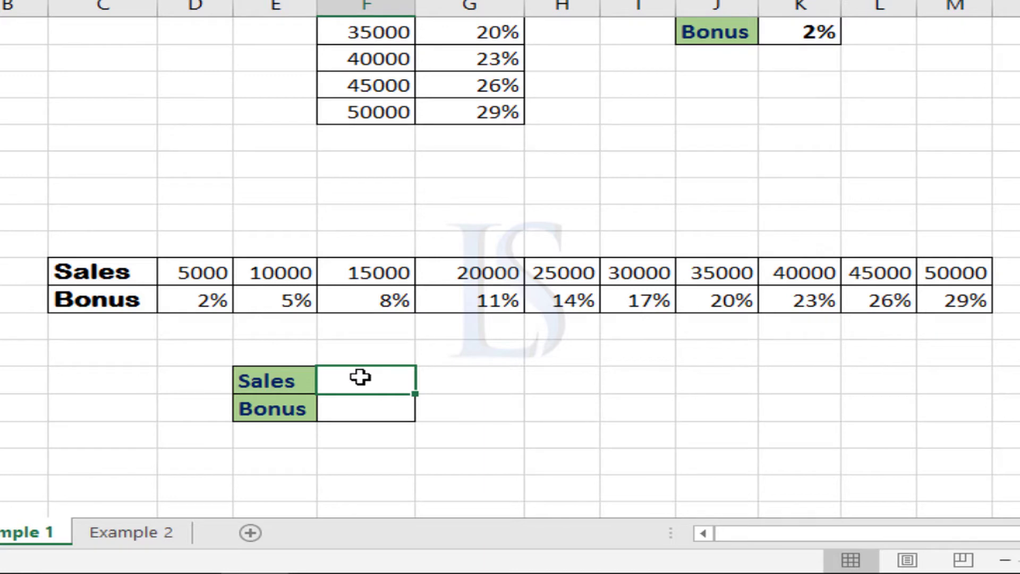
text(15000)
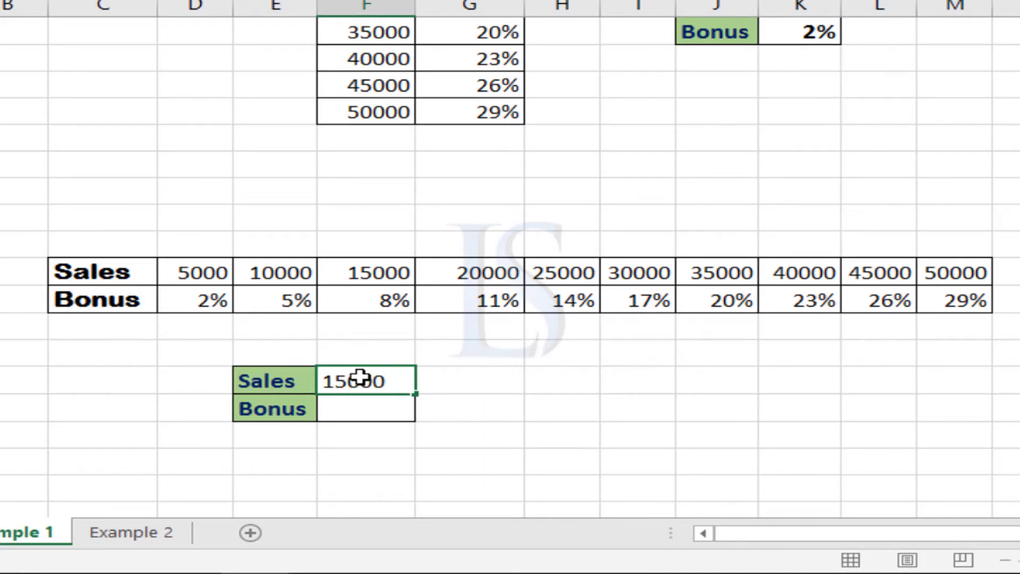
key(Return)
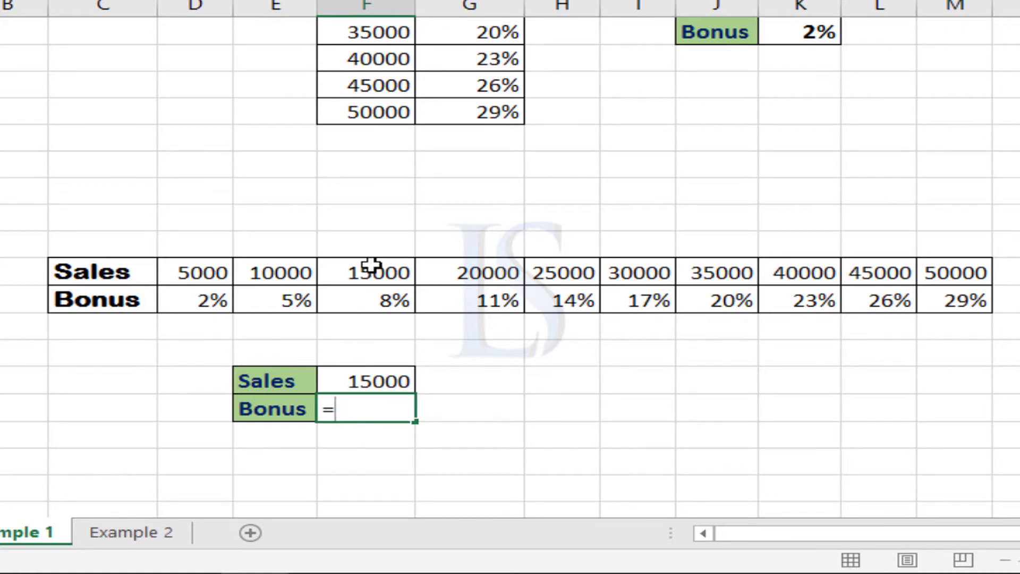
Enter the formula =LOOKUP(F26,D22:M23) in Bonus cell F27 to look up the bonus in the horizontal table
text(=loo)
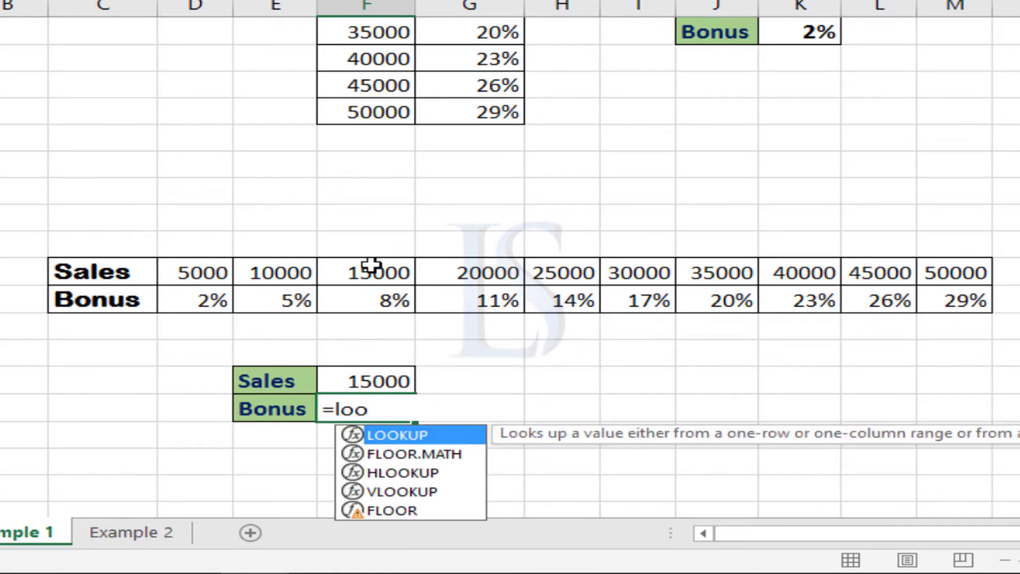
key(Tab)
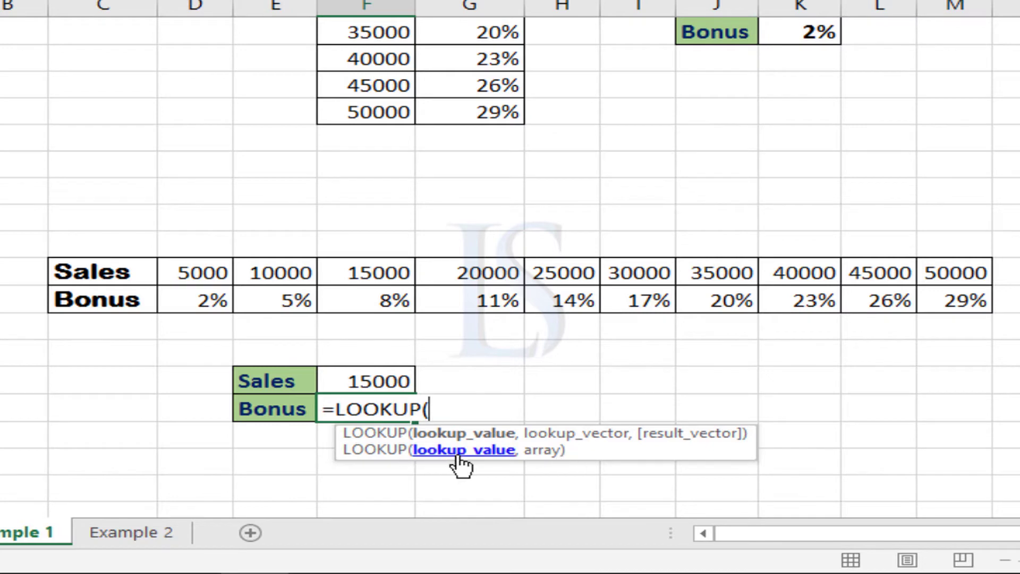
click(363, 381)
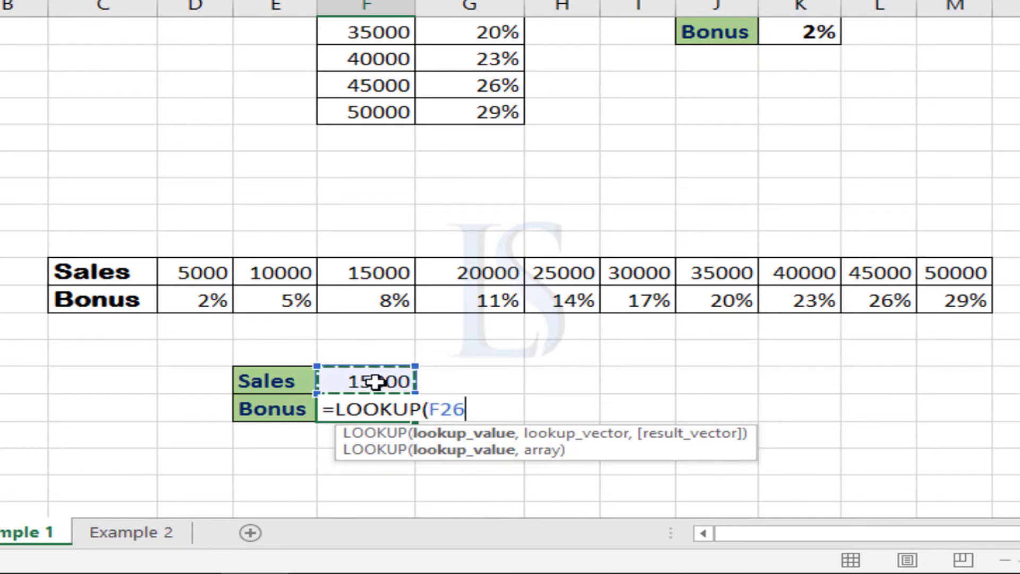
text(,)
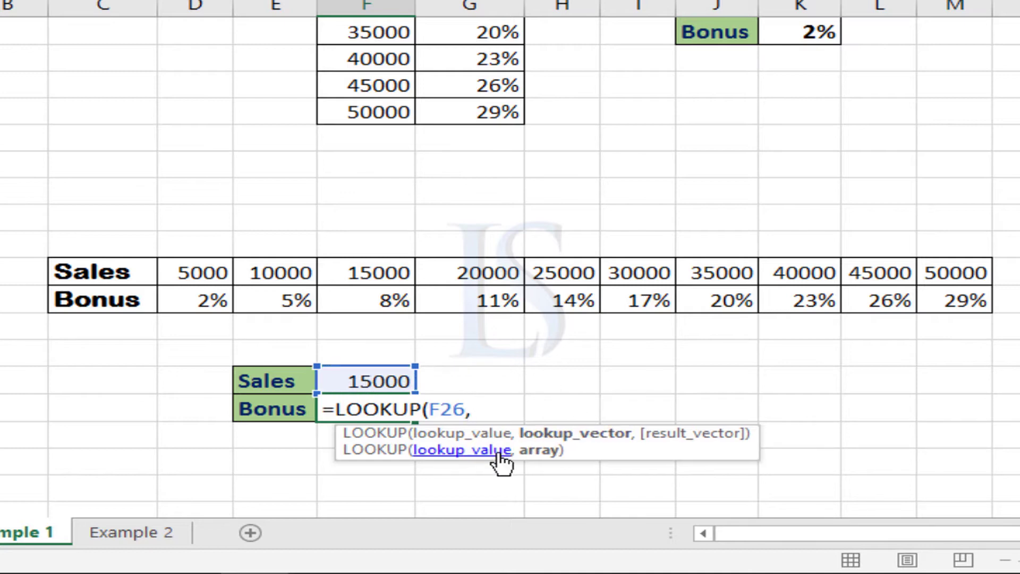
drag(186, 266, 961, 300)
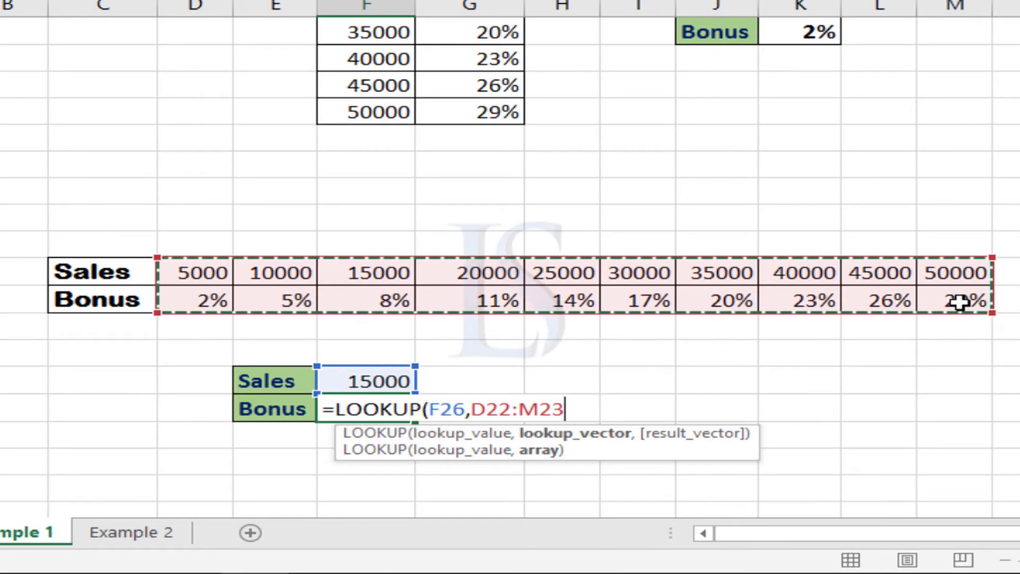
text())
key(Return)
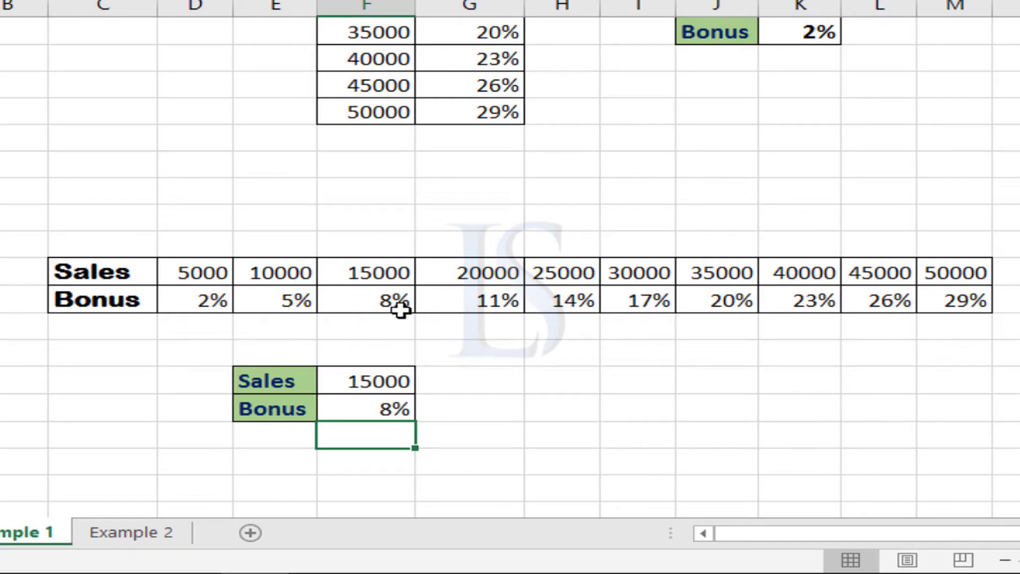
Set the Sales value in F26 to 45000 to check its bonus from the horizontal table
click(394, 410)
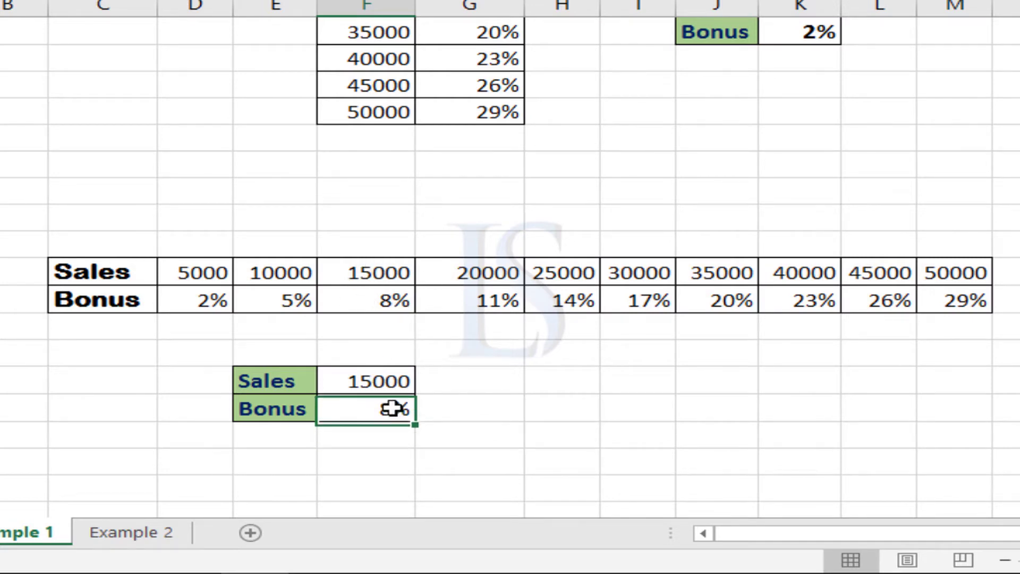
click(391, 378)
text(45000)
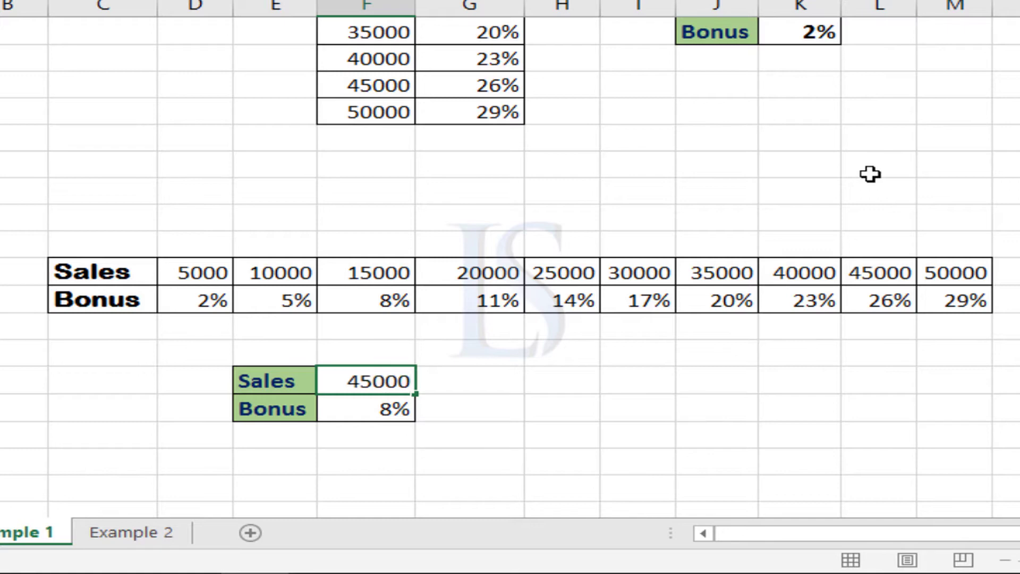
key(Return)
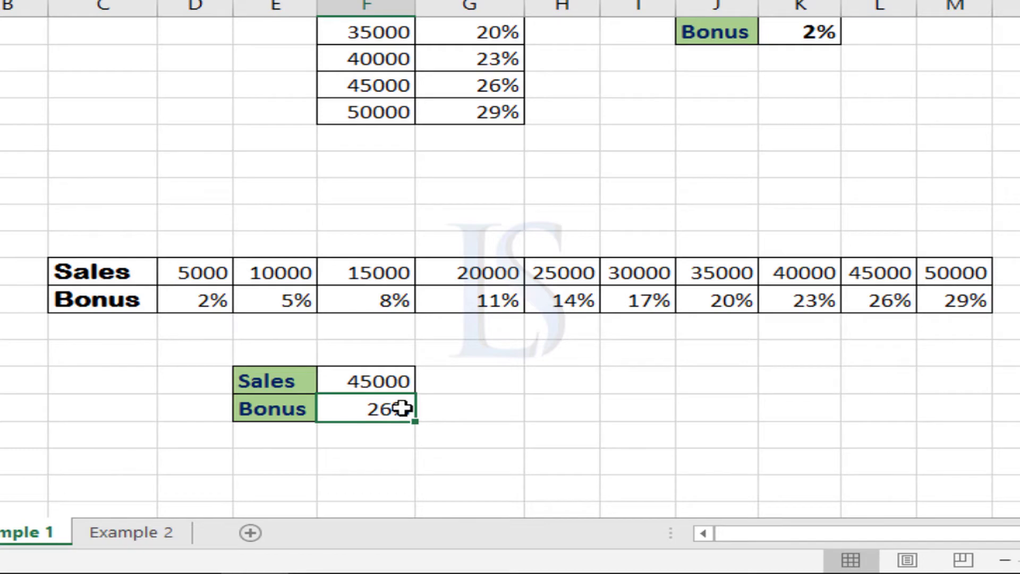
Switch to the Example 2 sheet and look over the employee table and the Emp ID lookup tables
click(130, 533)
scroll(337, 303, up, 3)
scroll(335, 304, down, 1)
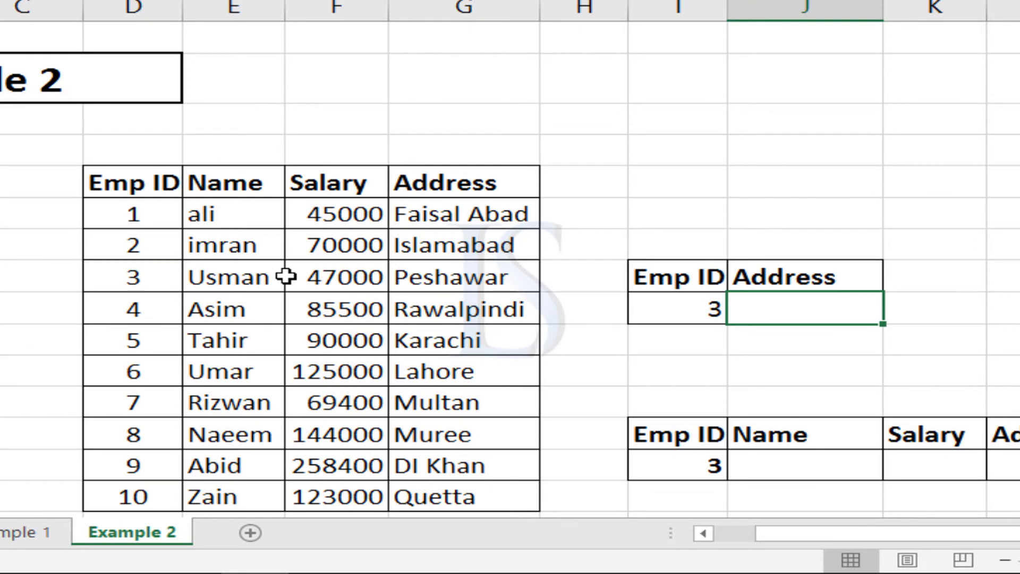
scroll(266, 266, down, 1)
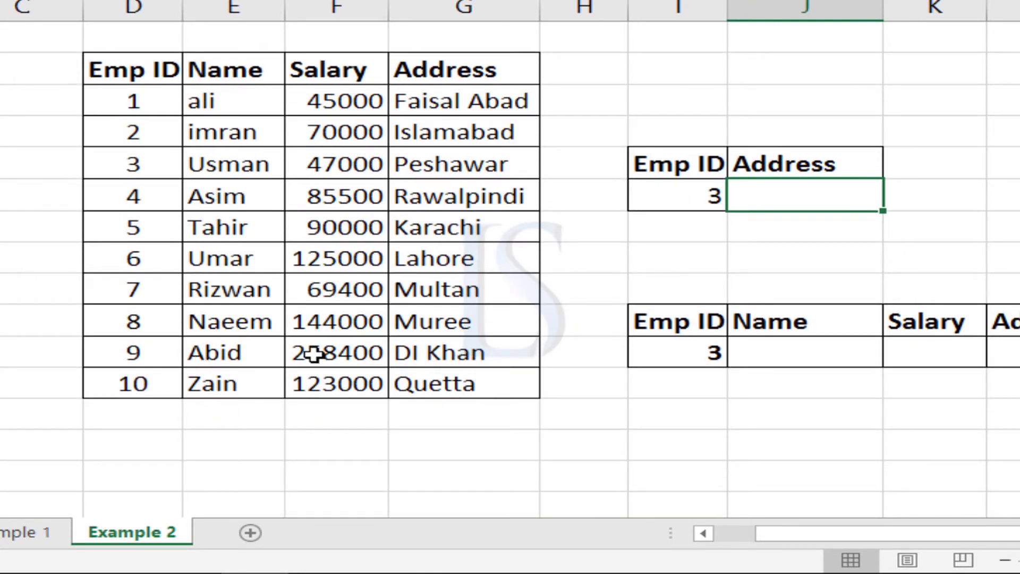
scroll(314, 352, up, 1)
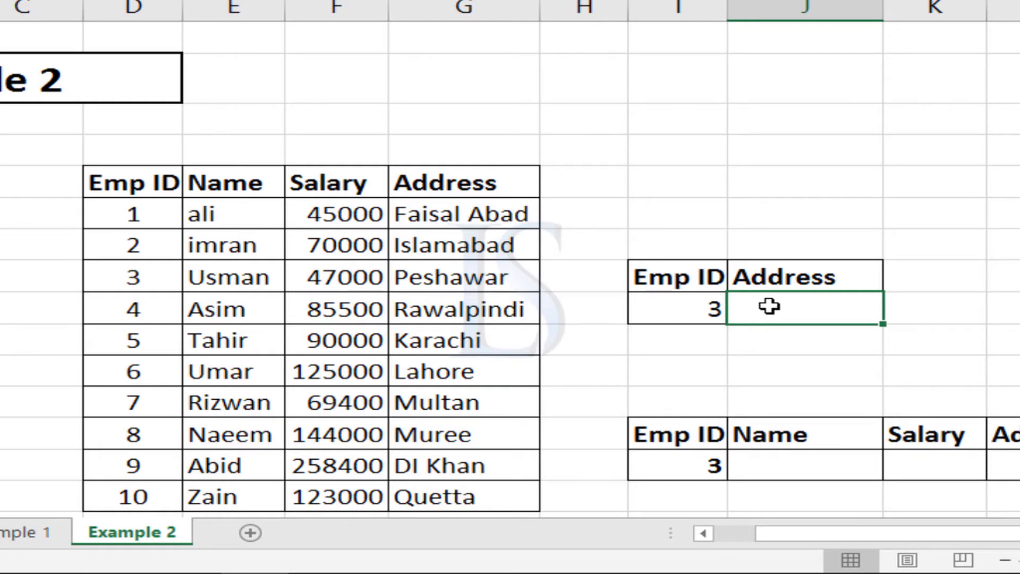
Enter the formula =LOOKUP(I12,D9:G18) in Address cell J12 to find the address for the Emp ID
text(=)
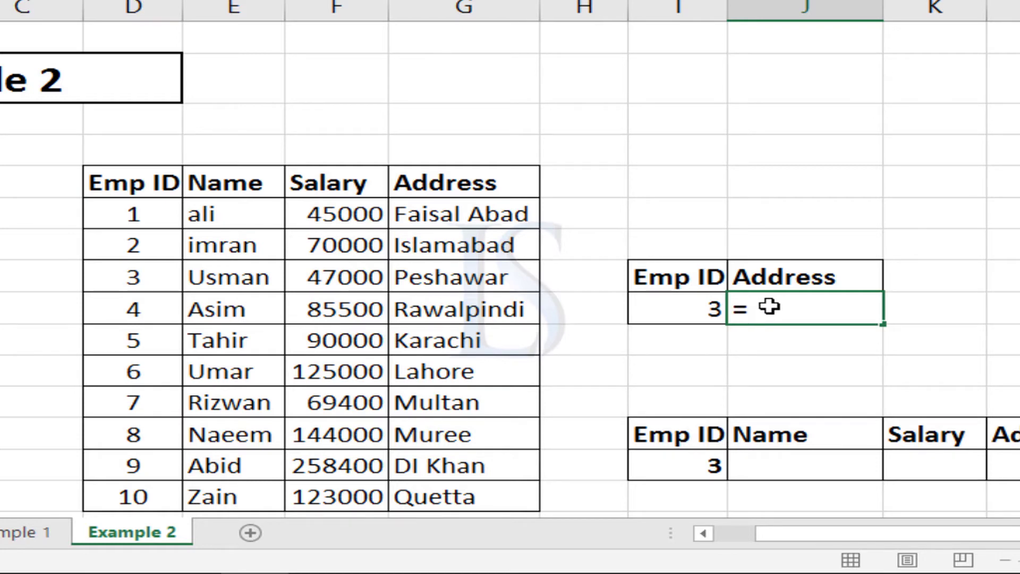
text(loo)
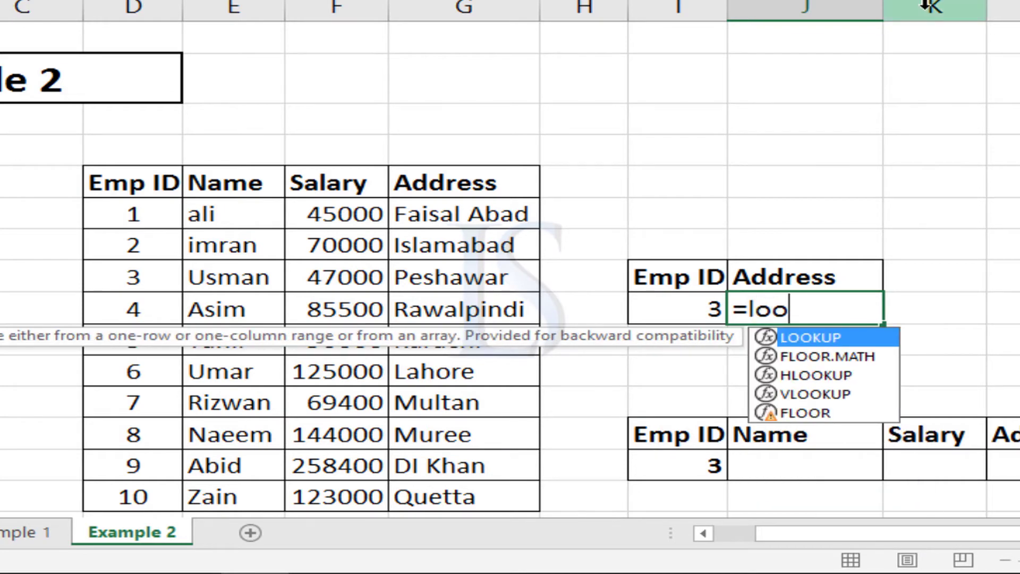
key(Tab)
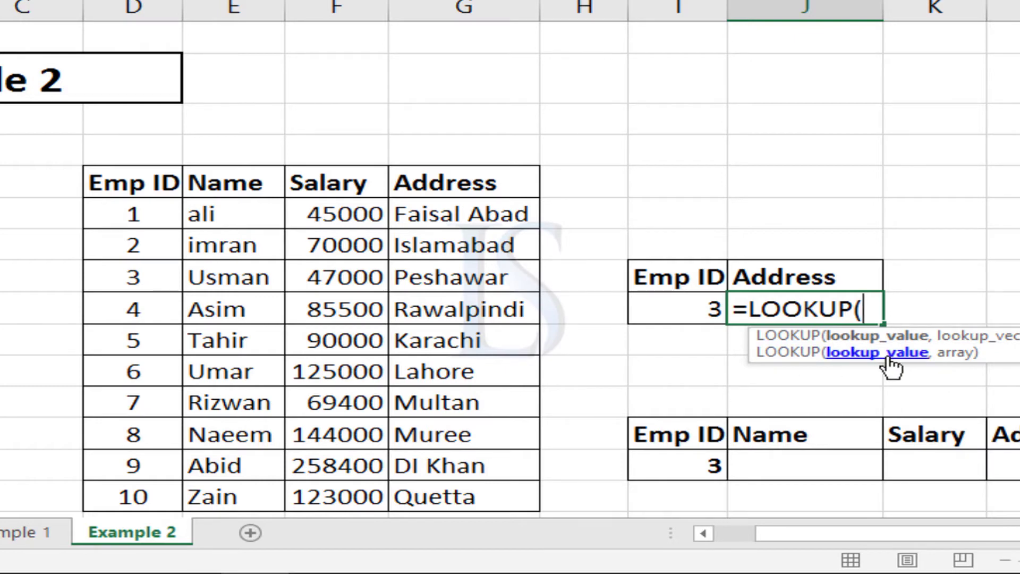
click(677, 309)
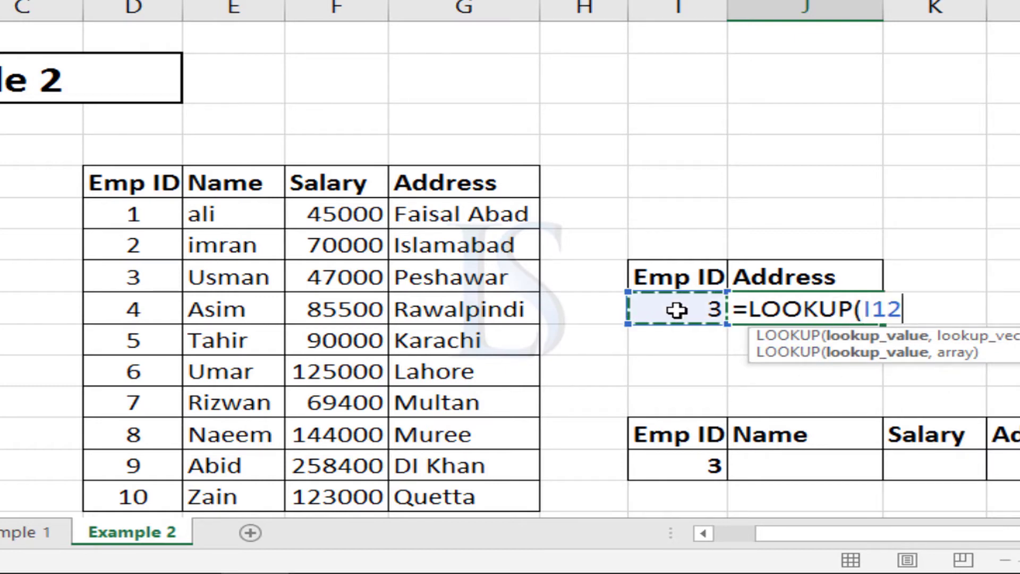
text(,)
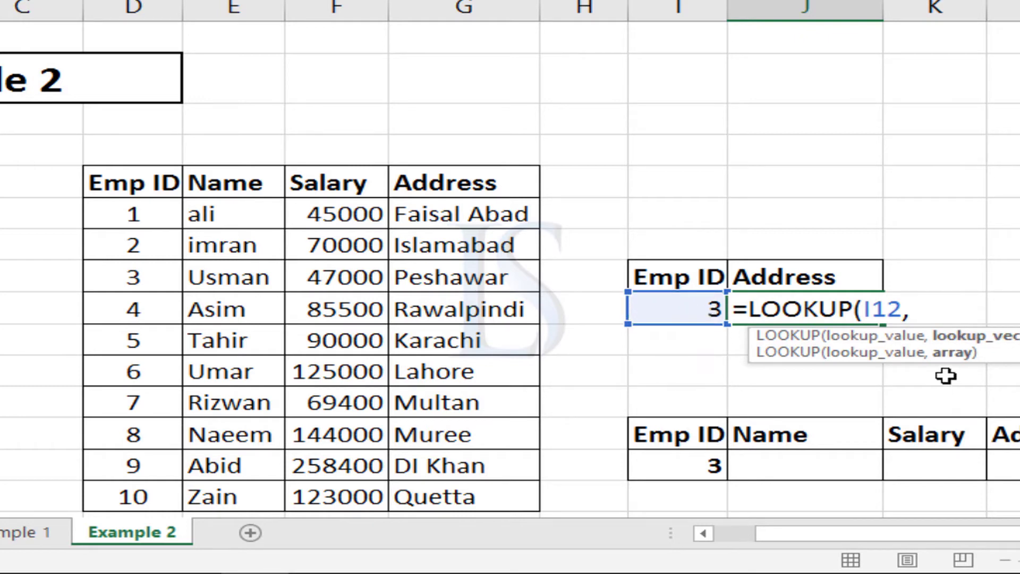
drag(132, 209, 418, 322)
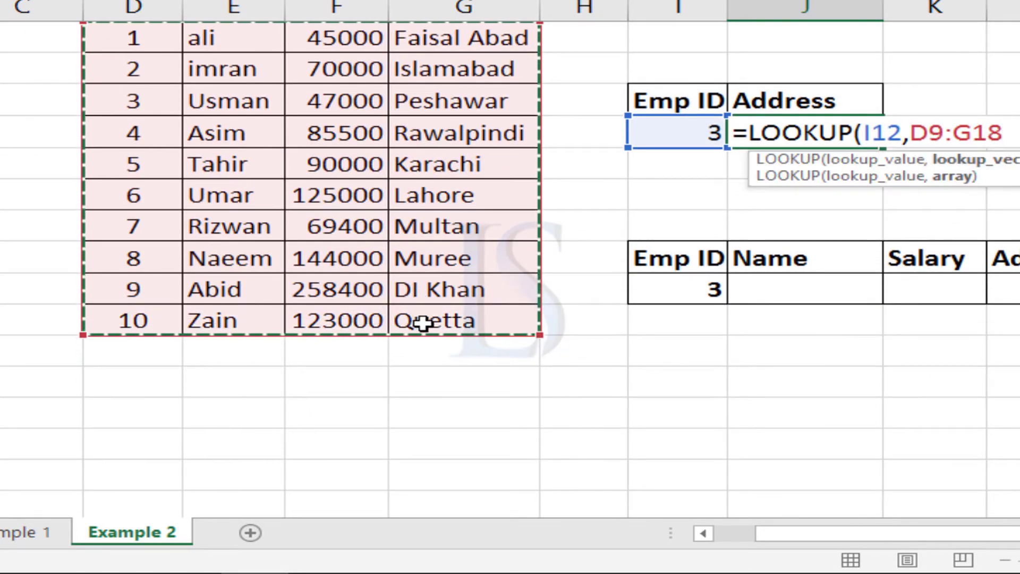
text(()
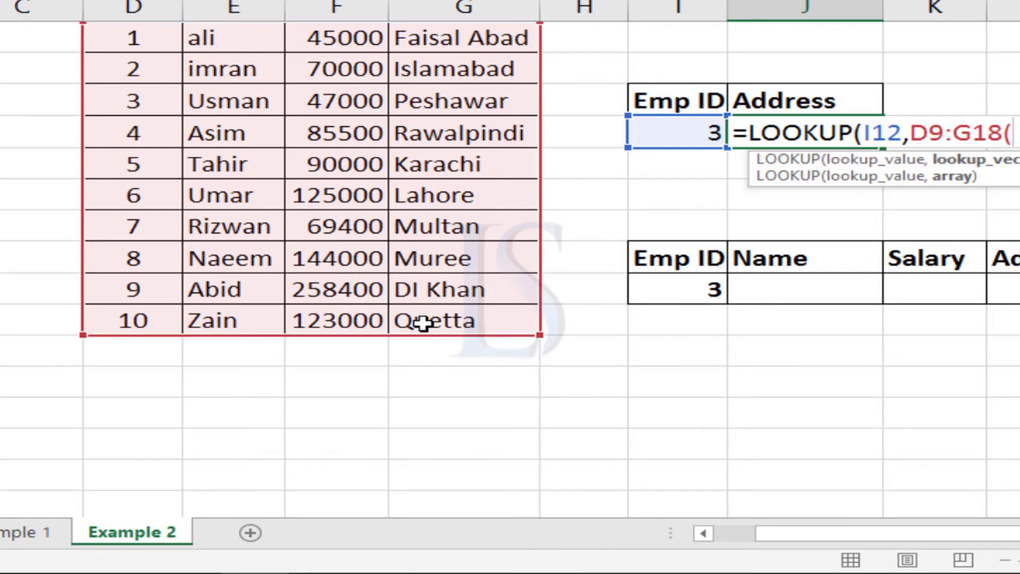
key(BackSpace)
text())
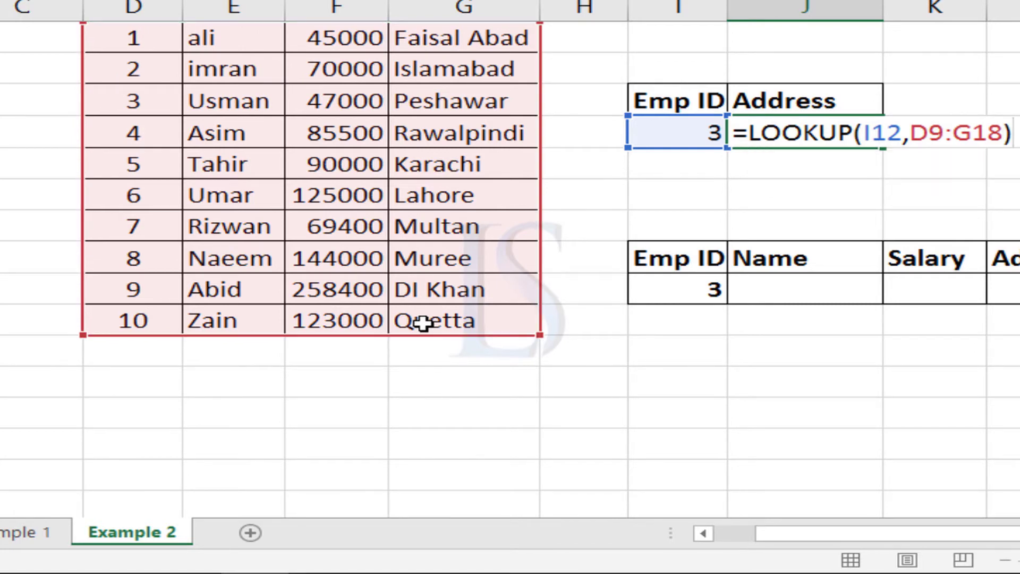
key(Return)
scroll(234, 299, up, 1)
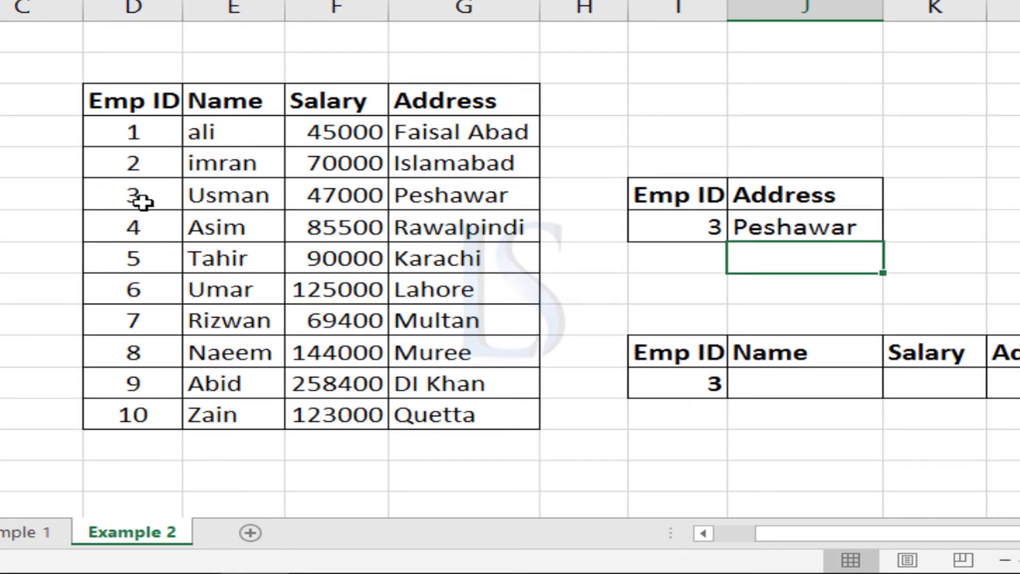
Test the address lookup by setting Emp ID cell I12 first to 7 and finally to 2
click(688, 230)
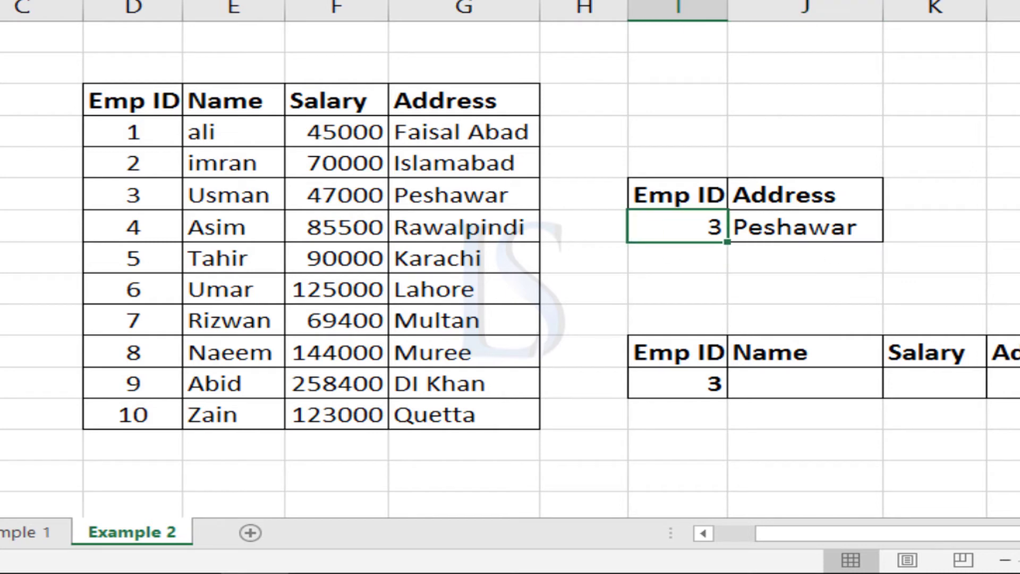
text(7)
key(Return)
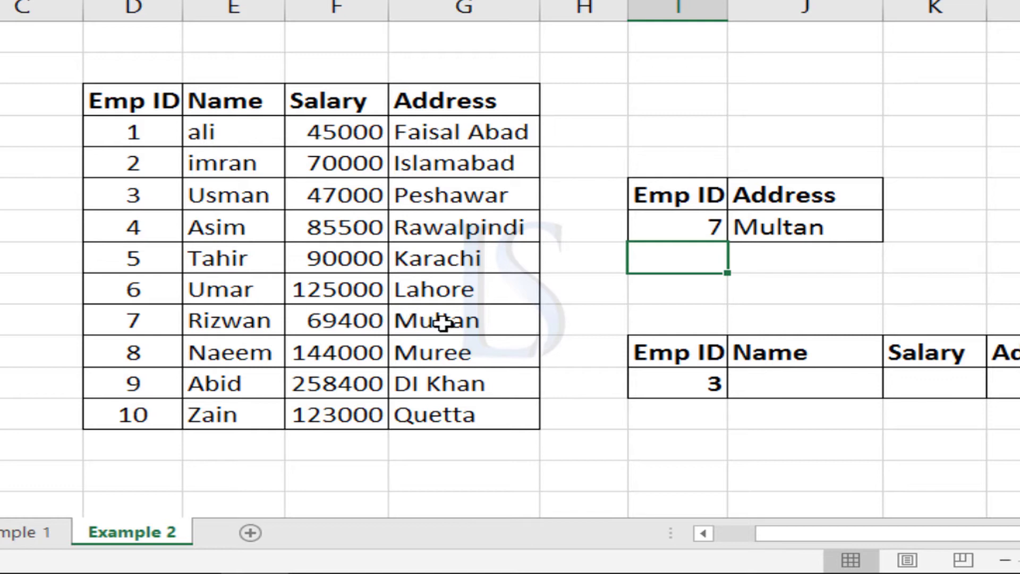
click(687, 229)
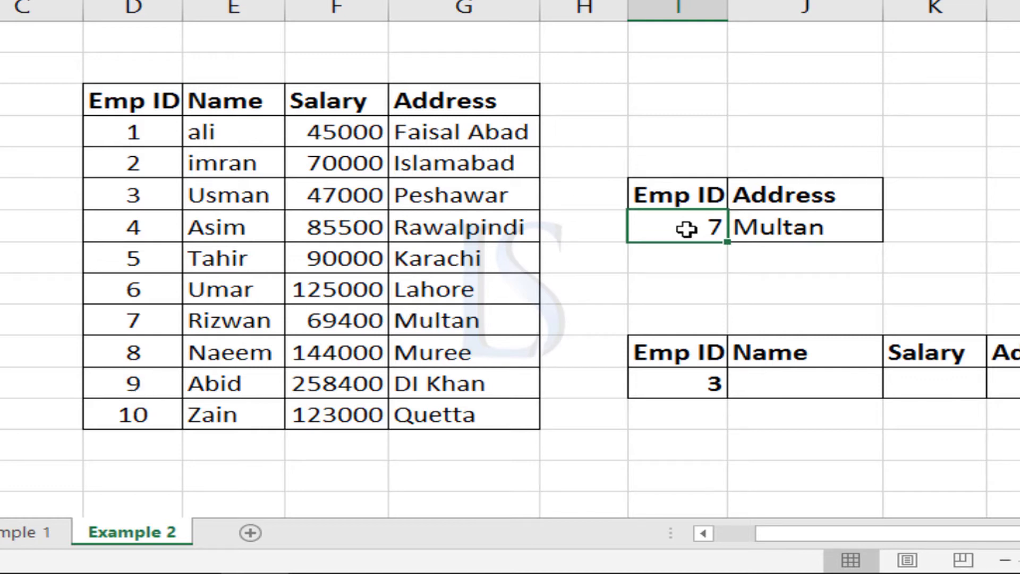
text(2)
key(Return)
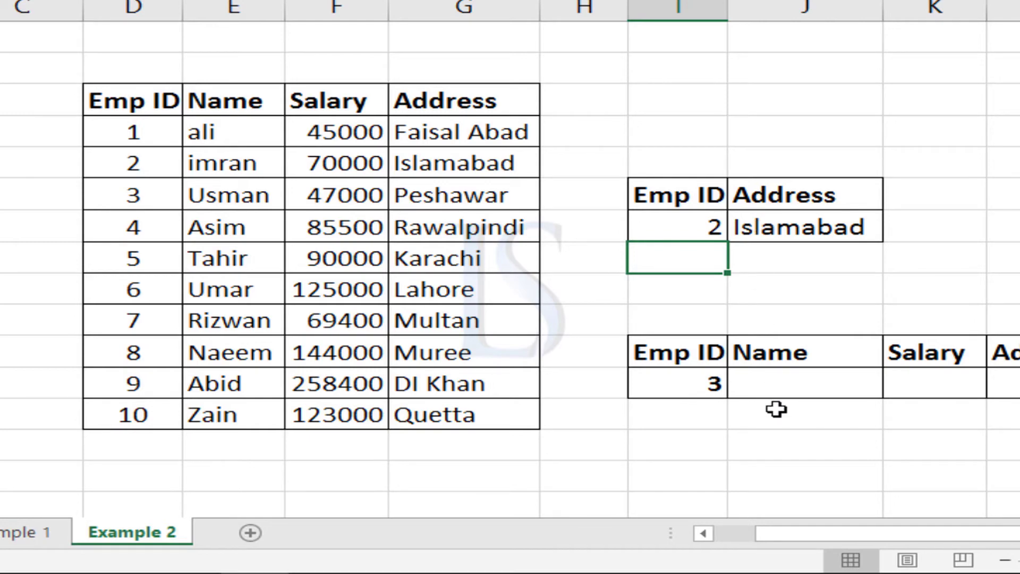
Examine the LOOKUP formula in Address cell J12, including its lookup value and array range
scroll(781, 399, down, 2)
scroll(779, 375, up, 2)
click(797, 227)
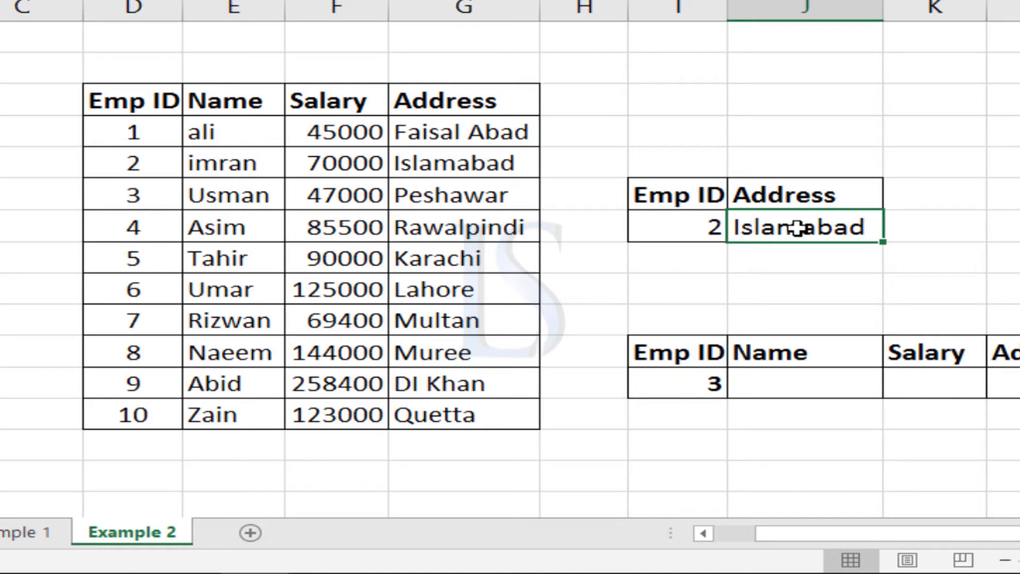
double_click(797, 228)
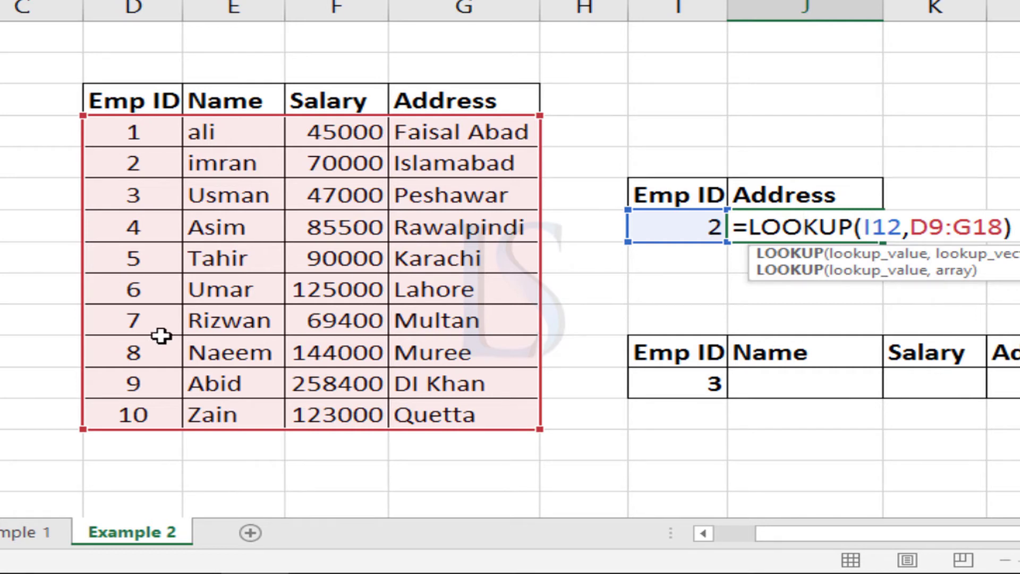
key(Return)
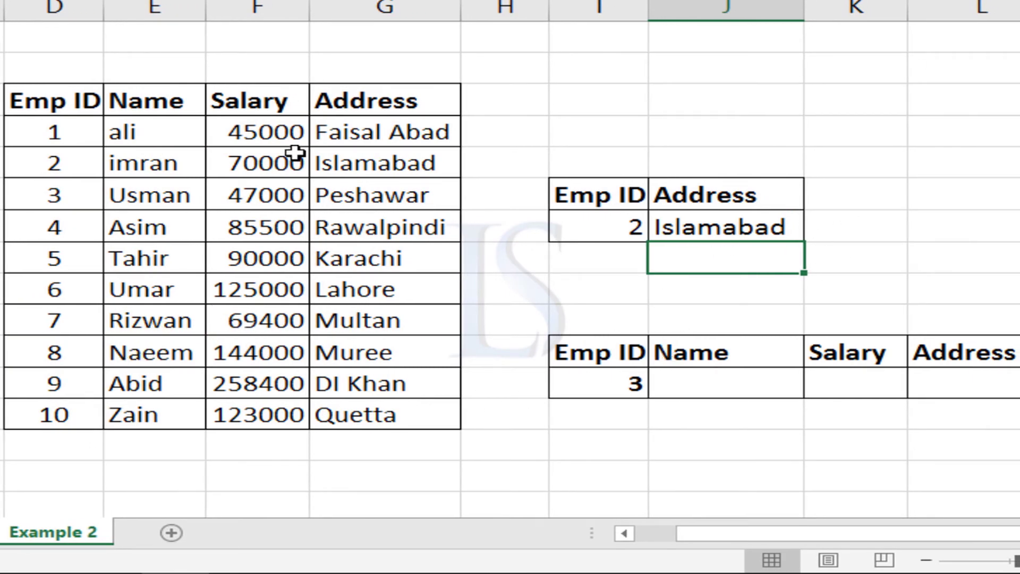
Change the Address header in J11 of the upper lookup table to Salary
click(715, 189)
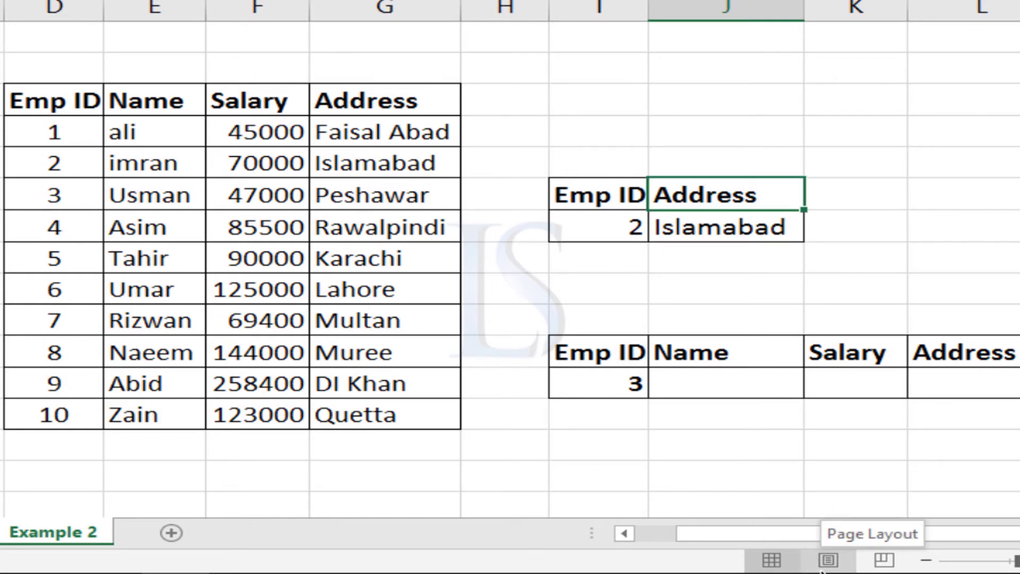
text(S)
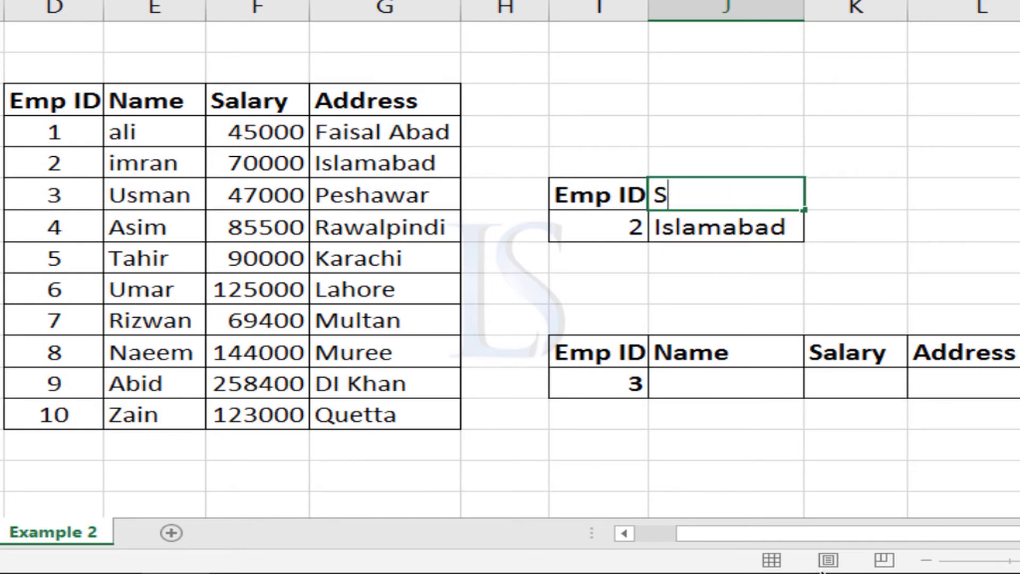
text(aallary)
key(Return)
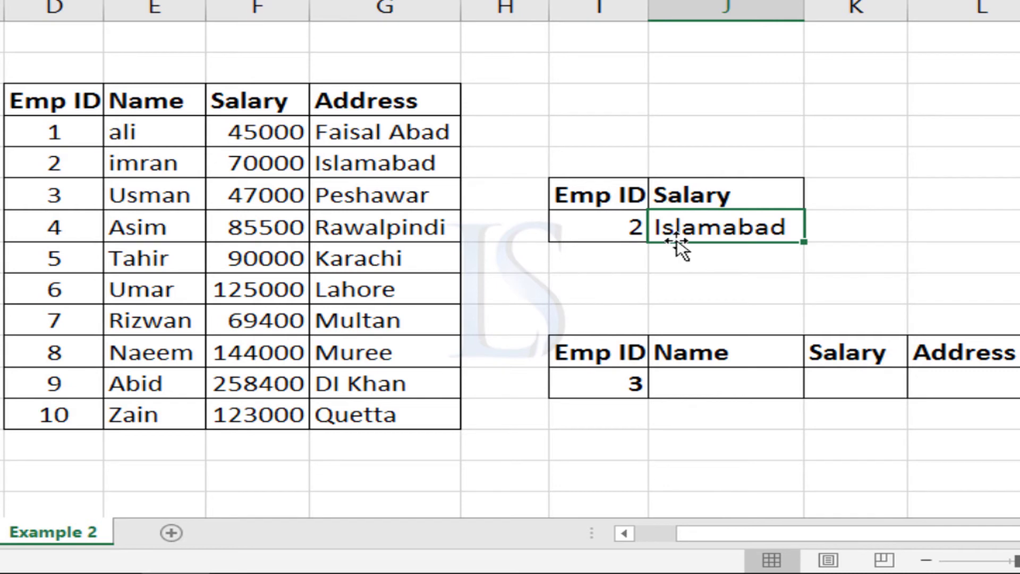
Replace the arguments of the formula in J12 so it reads =LOOKUP(I12,D9:F18) and finds the salary
double_click(735, 229)
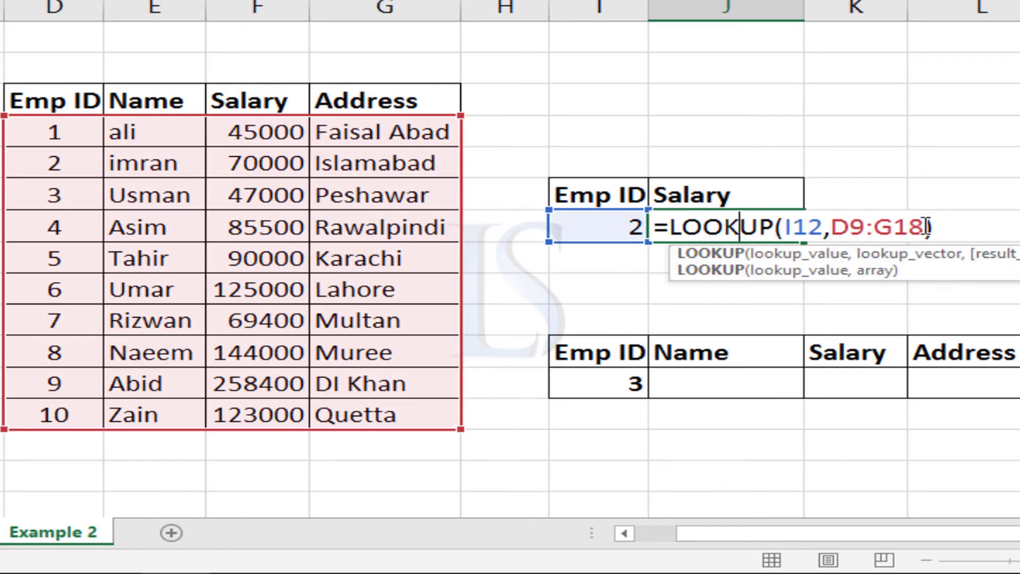
key(BackSpace)
key(BackSpace)
key(BackSpace)
key(BackSpace)
key(BackSpace)
key(BackSpace)
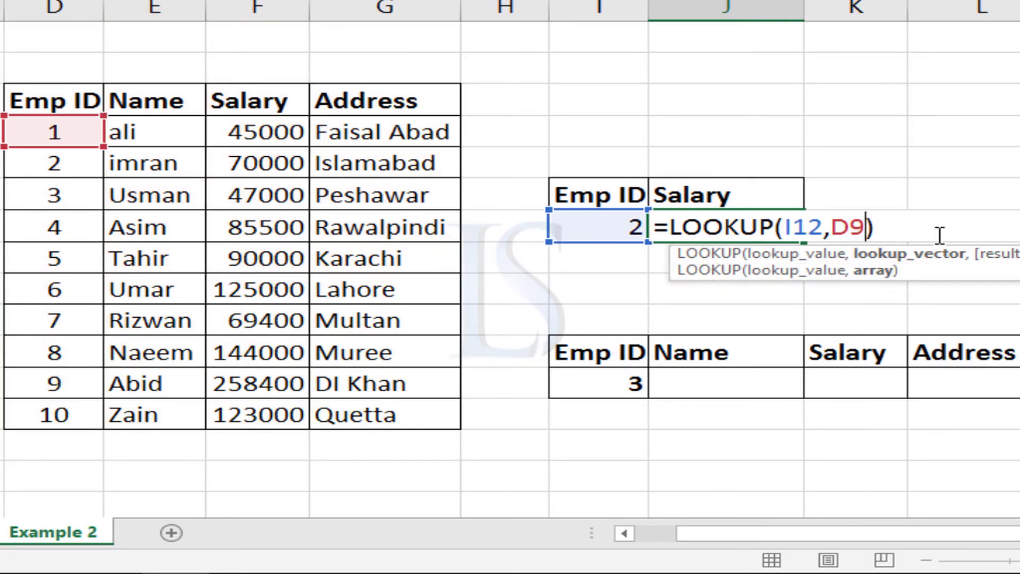
key(BackSpace)
key(BackSpace)
key(BackSpace)
key(BackSpace)
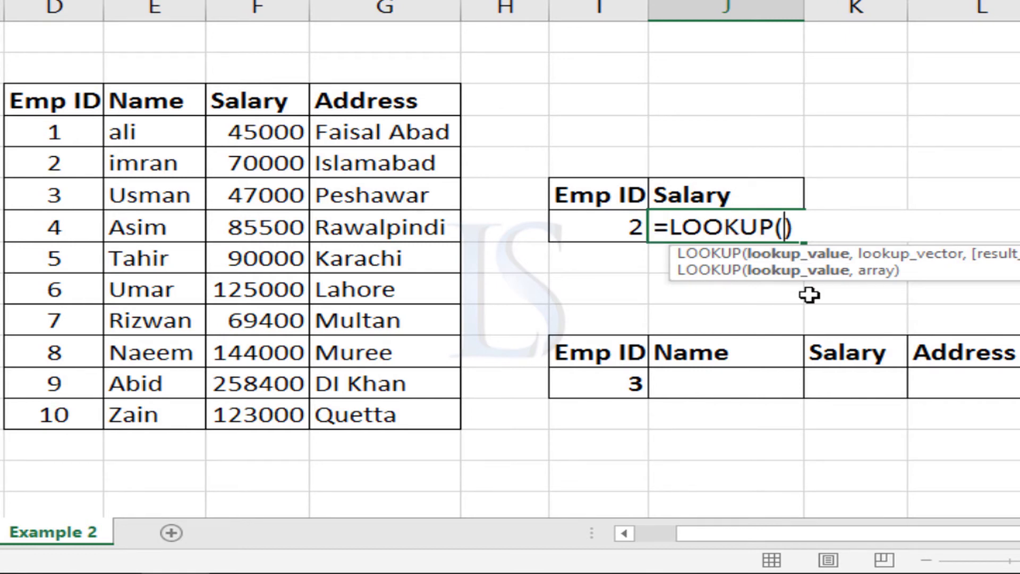
click(629, 227)
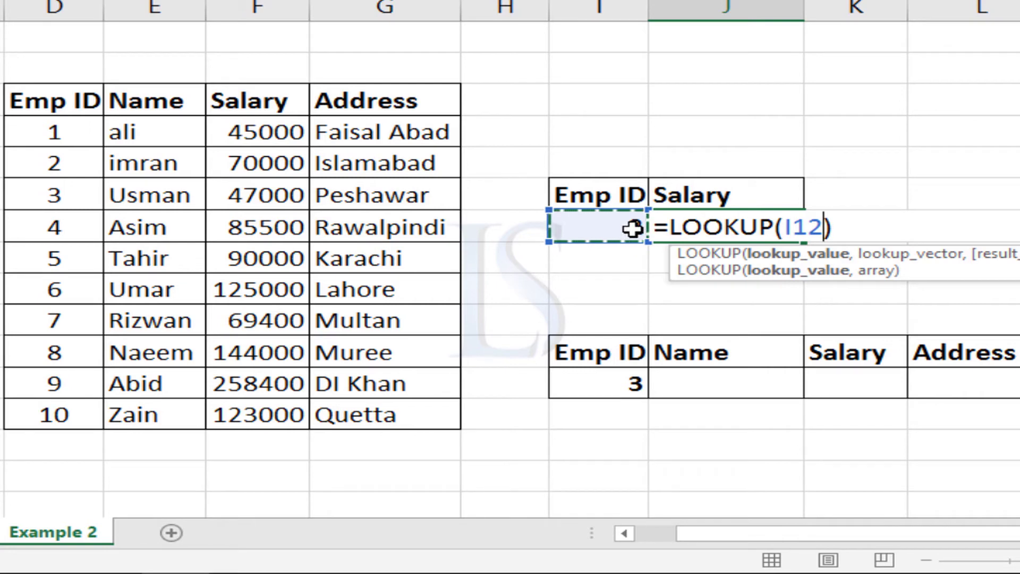
text(,)
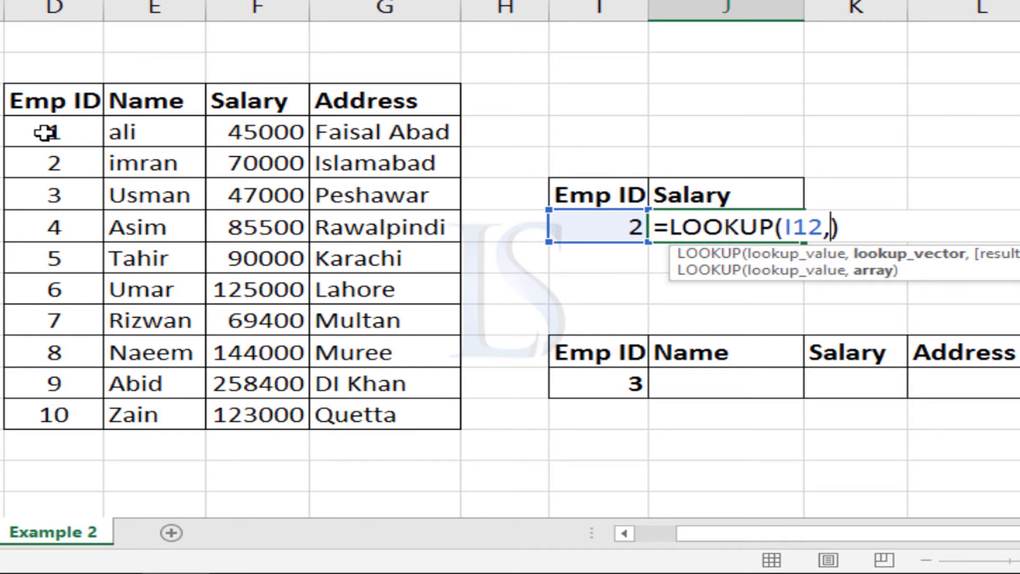
drag(45, 132, 265, 419)
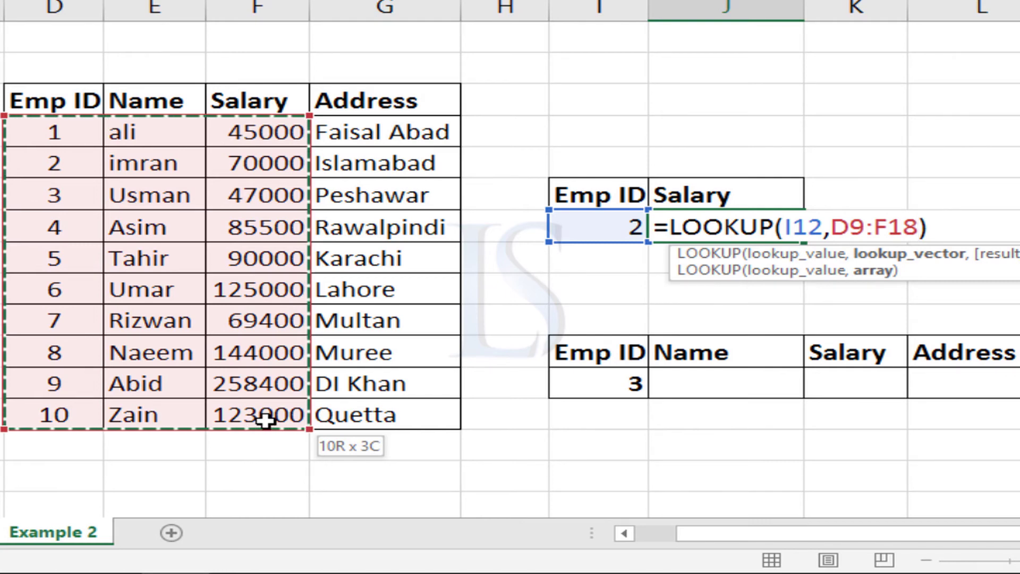
key(Return)
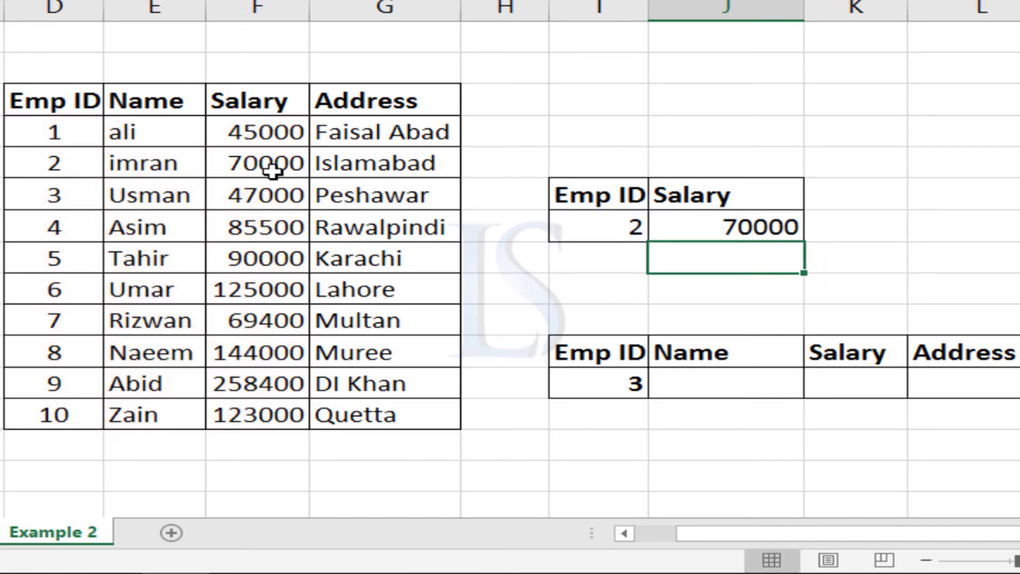
Set Emp ID cell I12 to 9 and check the looked-up salary against that employee's row in the table
click(635, 226)
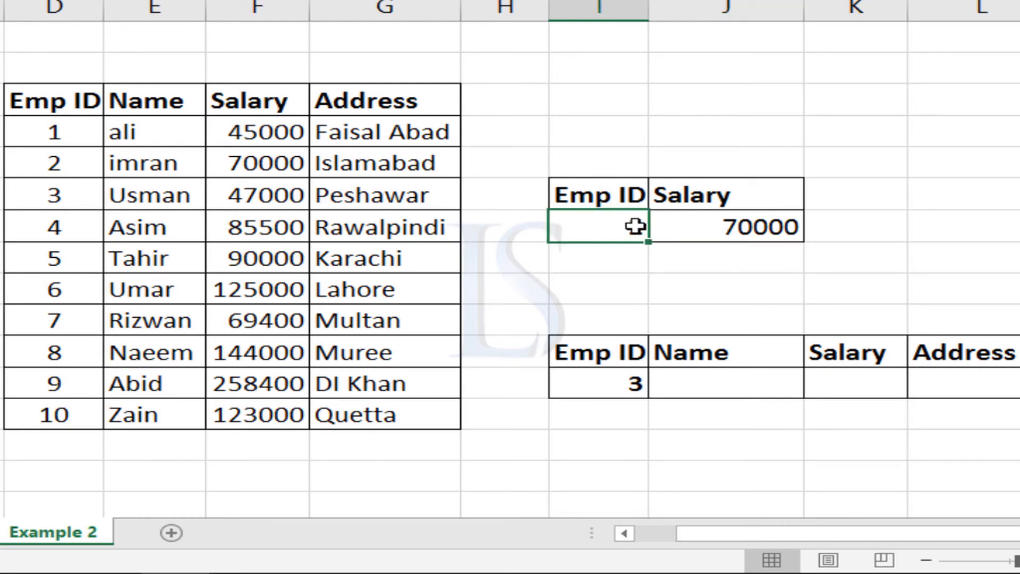
text(9)
key(Return)
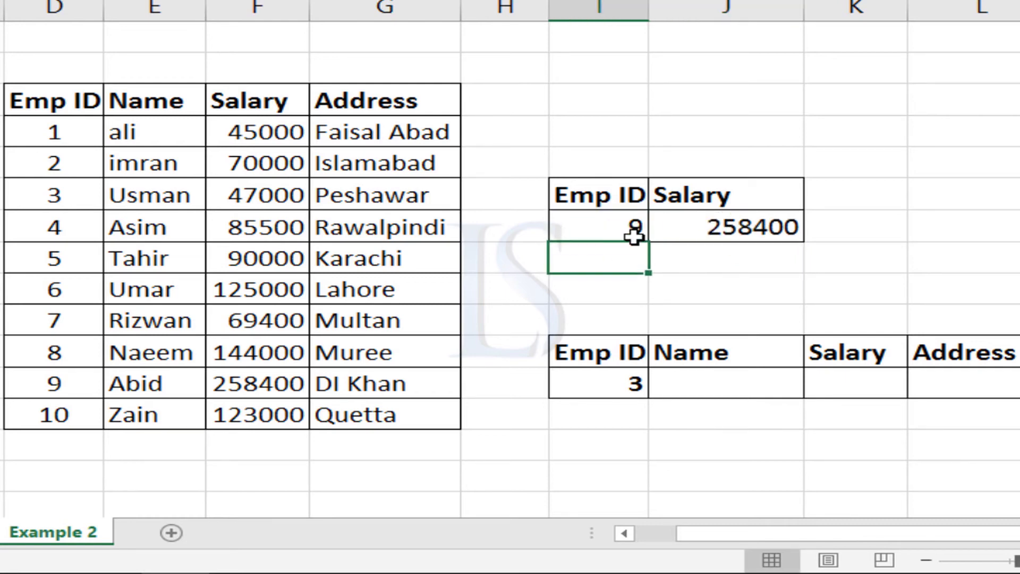
click(35, 386)
click(258, 383)
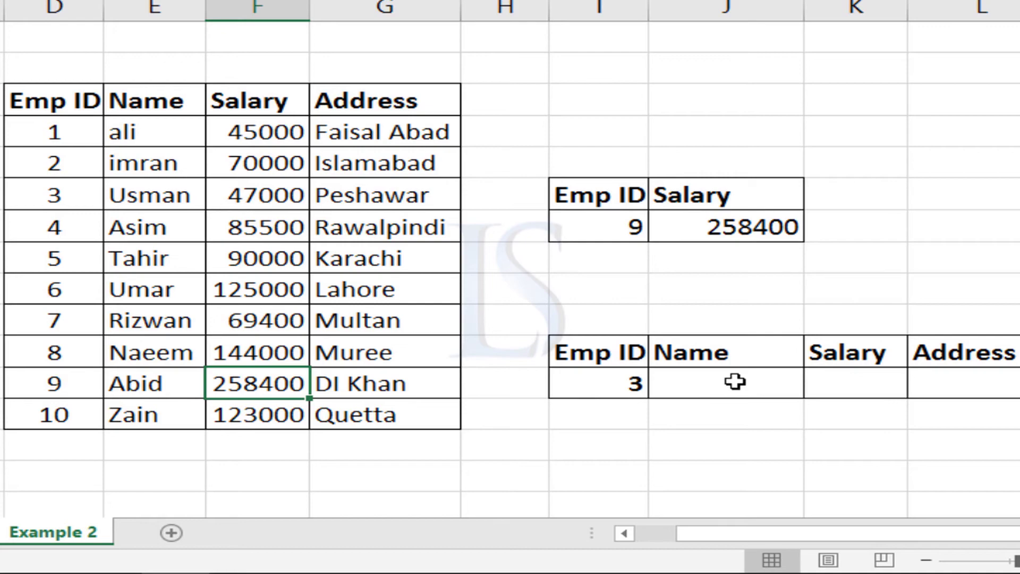
Enter =LOOKUP(I17,D9:D18,E9:E18) in the Name cell J17 of the lower lookup table to find the employee's name
click(622, 383)
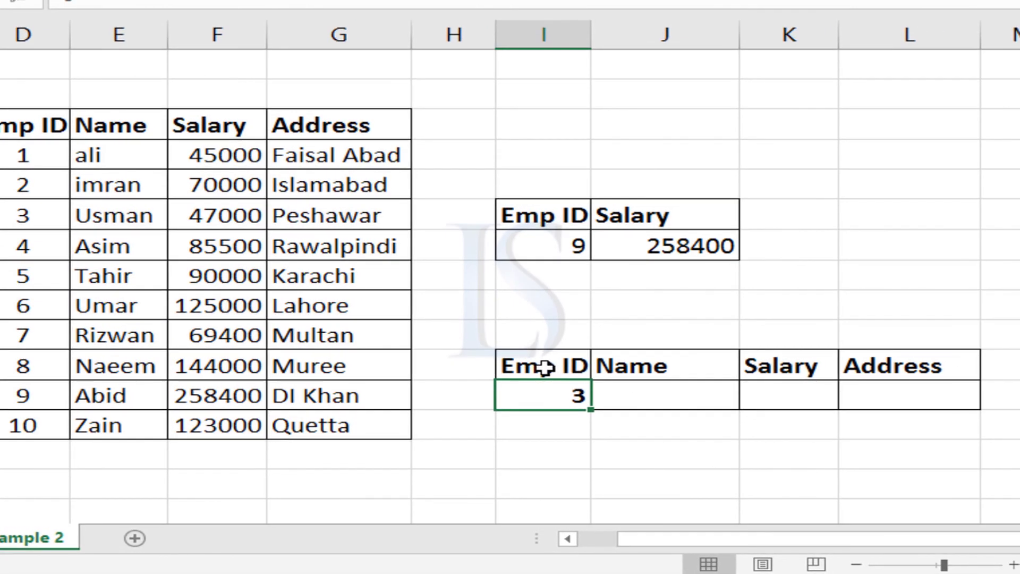
click(639, 396)
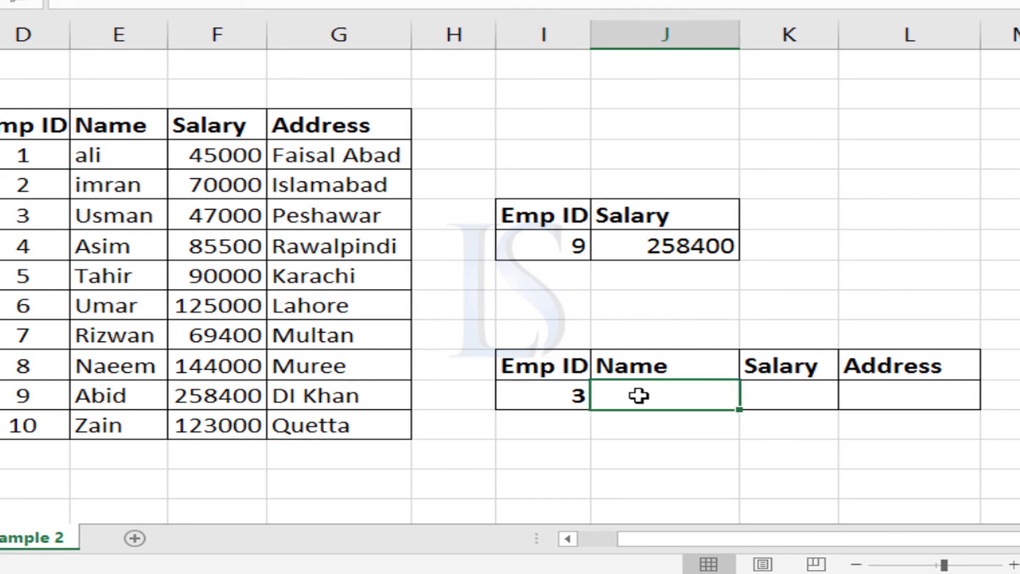
text(=)
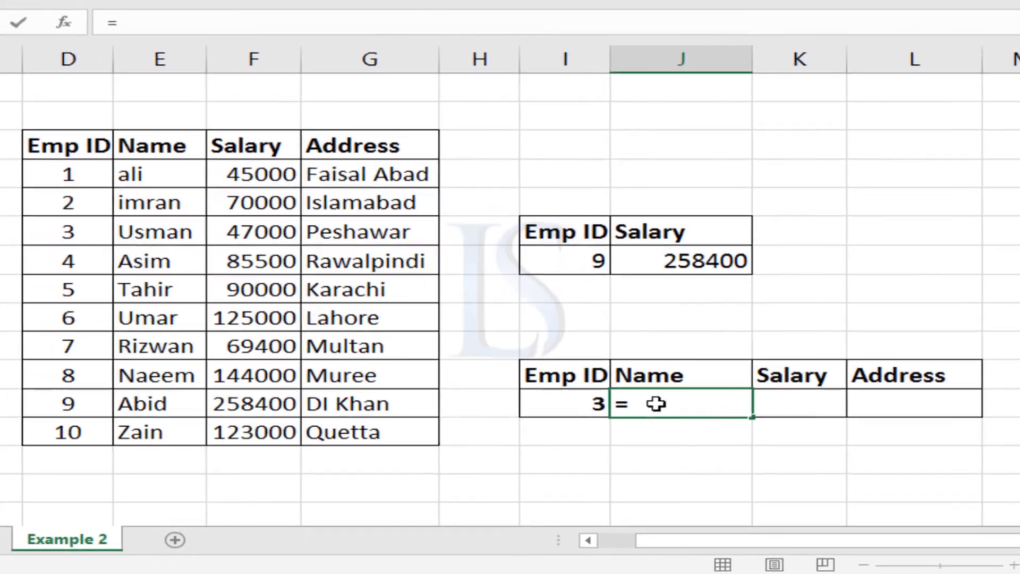
text(loo)
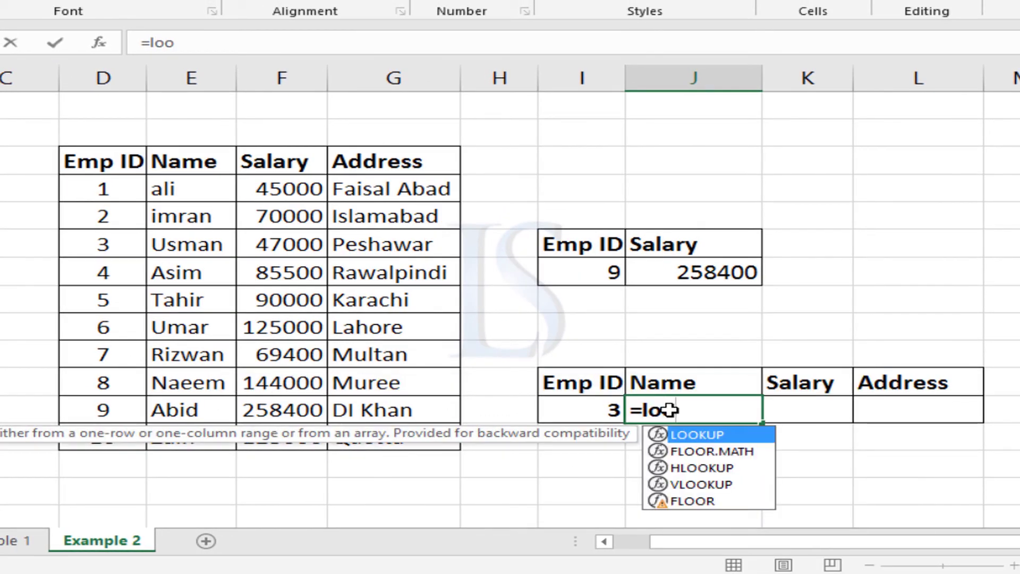
key(Tab)
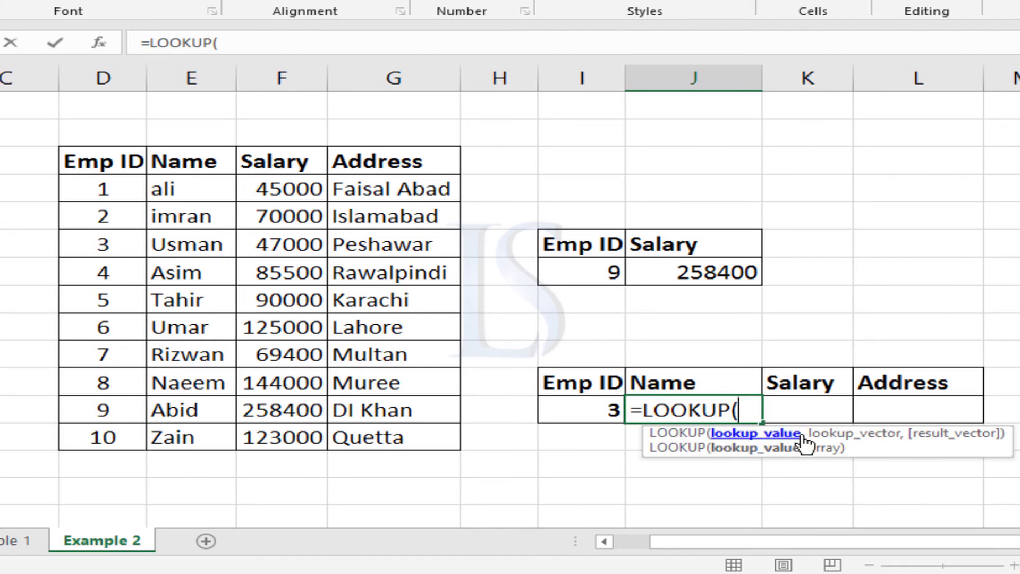
click(594, 411)
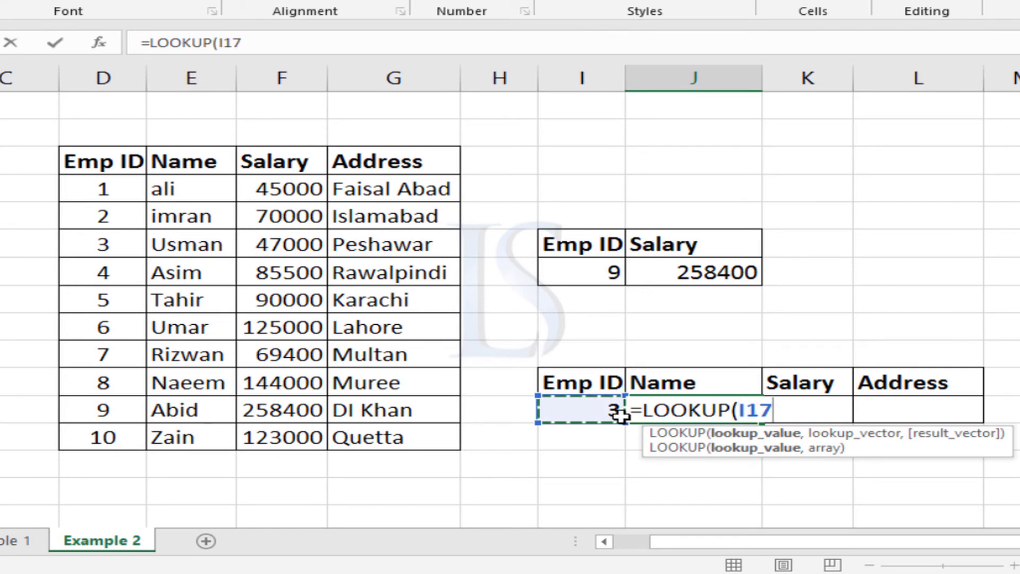
text(,)
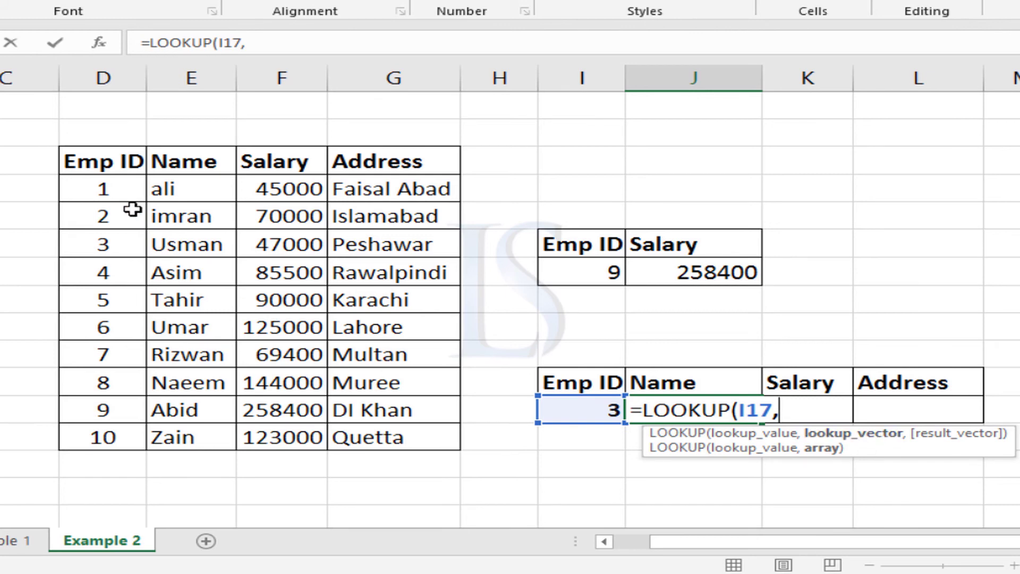
drag(109, 189, 111, 433)
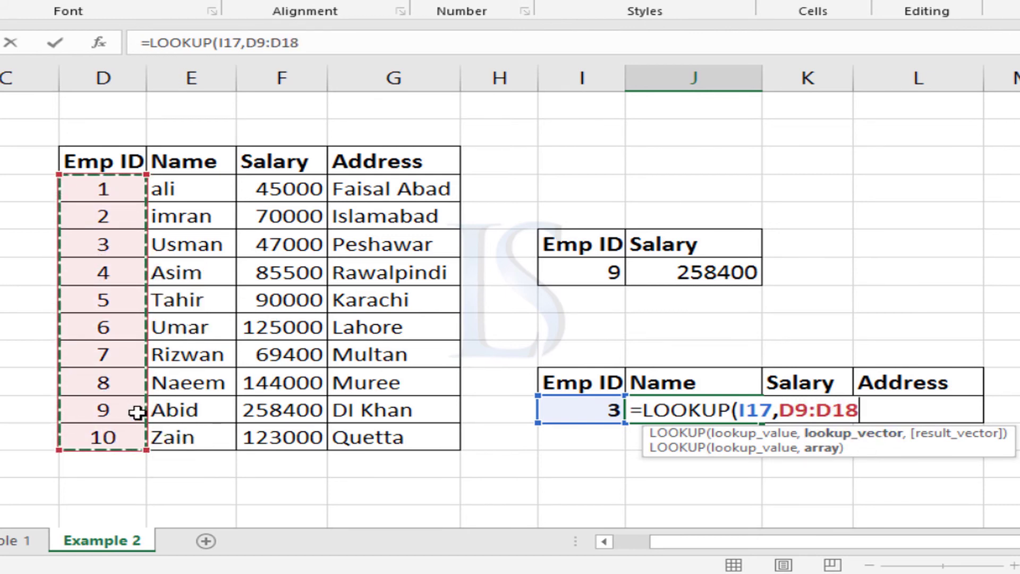
text(,)
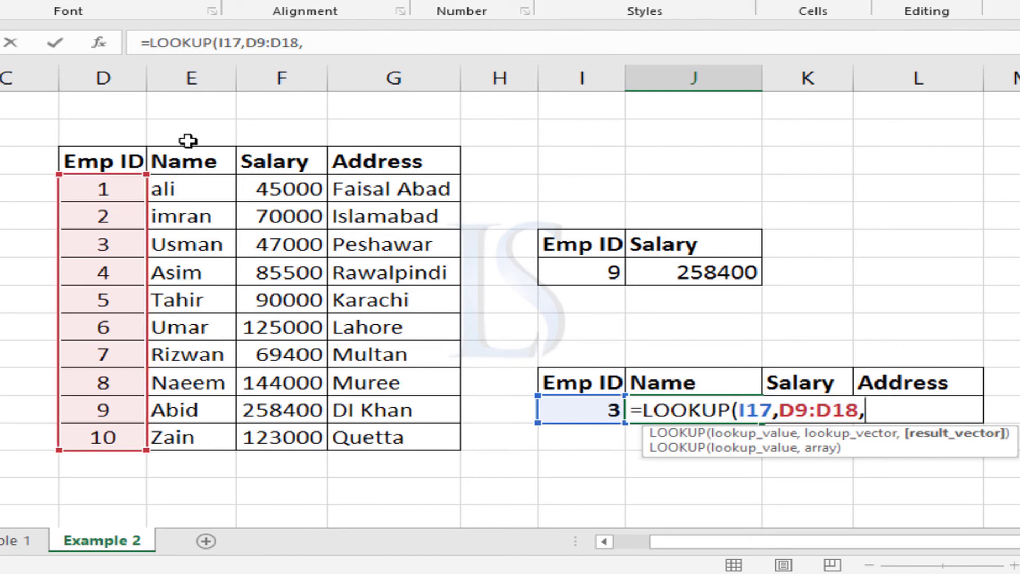
drag(169, 186, 189, 440)
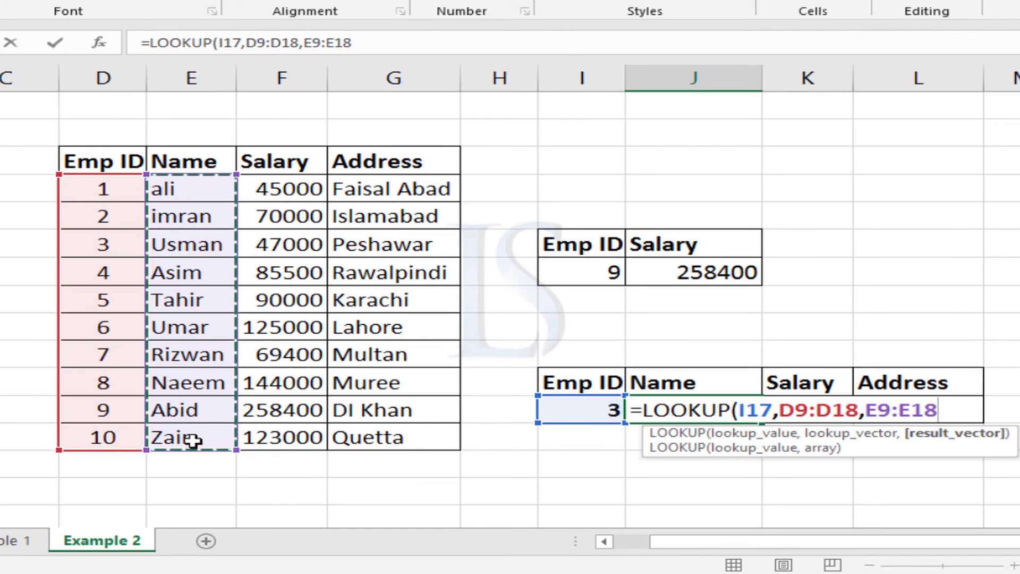
text())
key(ctrl+Return)
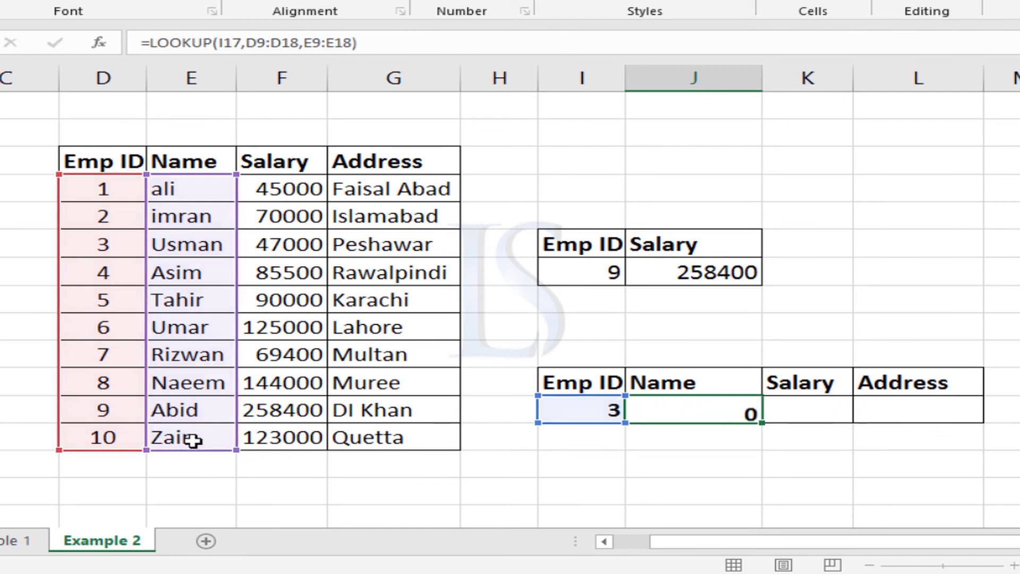
key(Return)
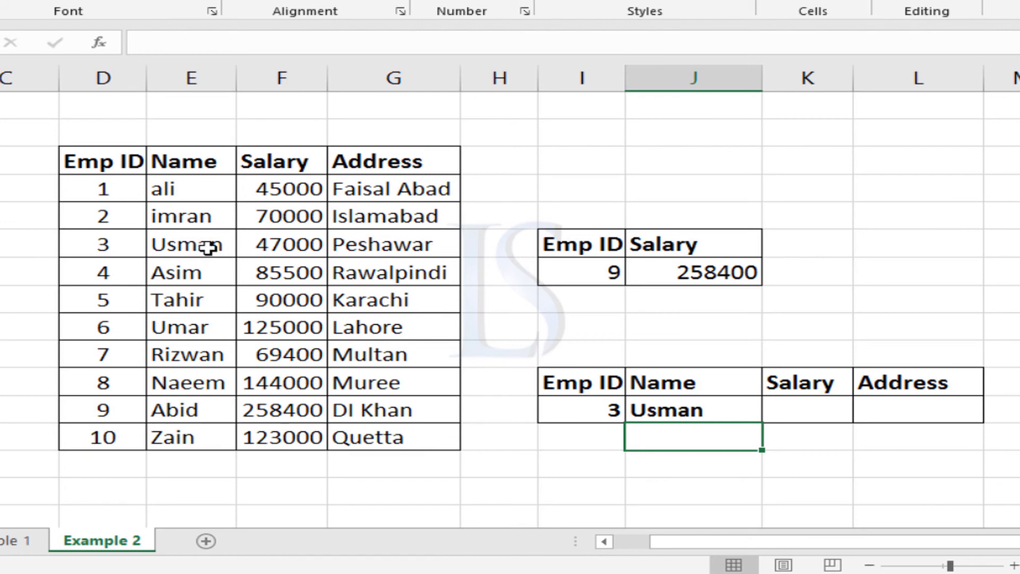
Enter =LOOKUP(I17,D9:D18,F9:F18) in the Salary cell K17 of the lower lookup table to find the employee's salary
click(802, 409)
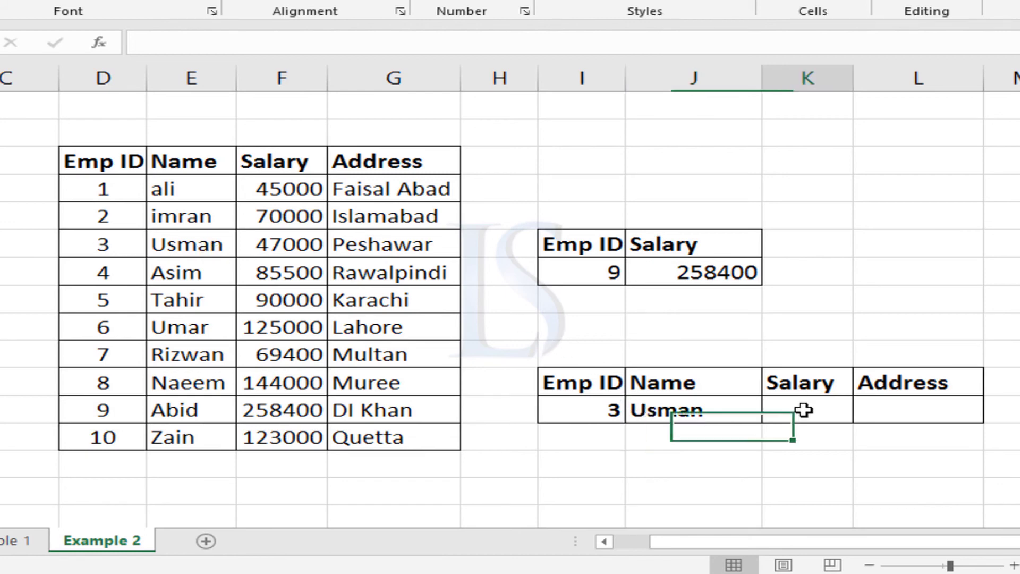
text(=)
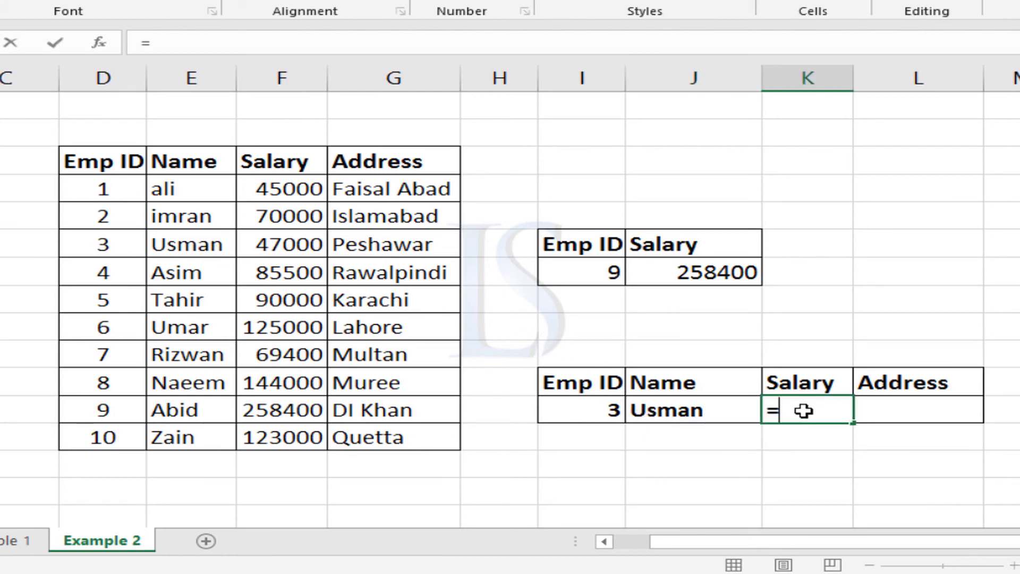
text(loo)
key(Tab)
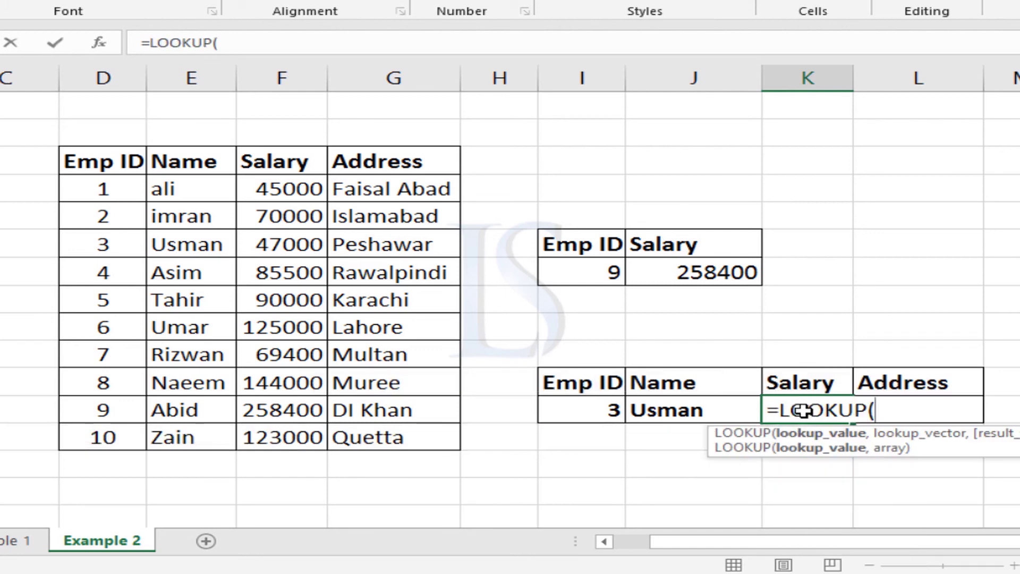
click(578, 408)
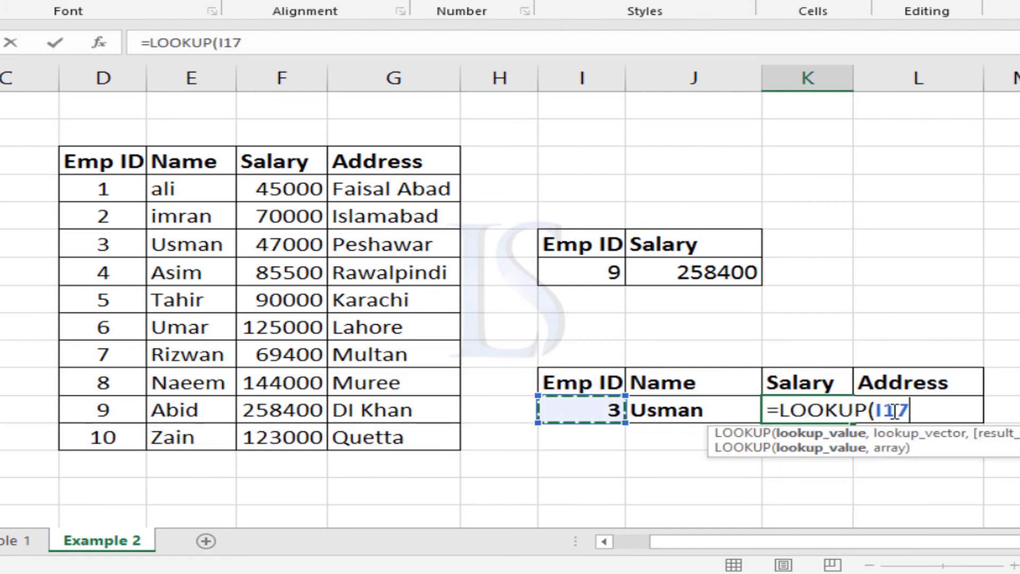
text(,)
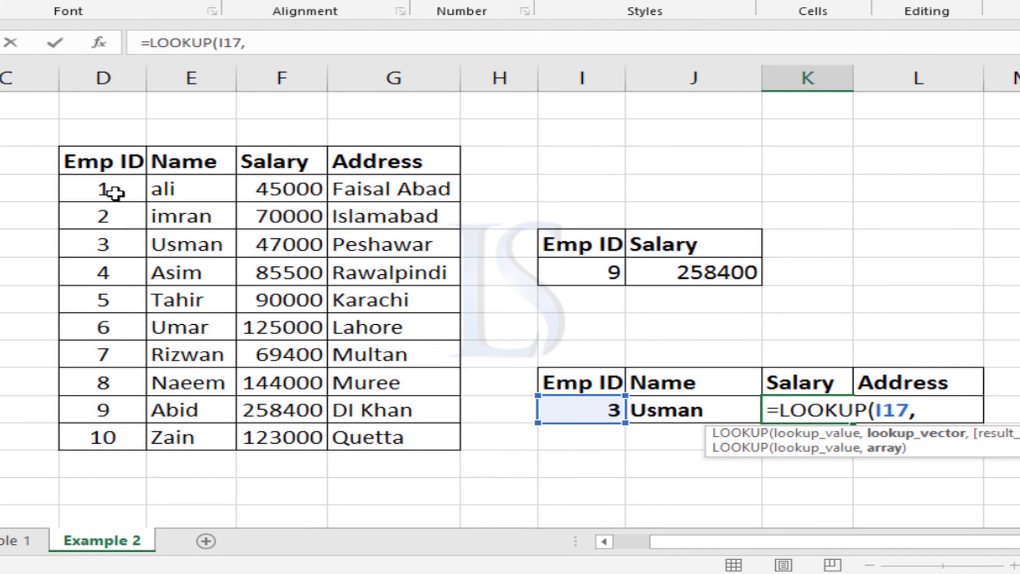
drag(103, 188, 107, 437)
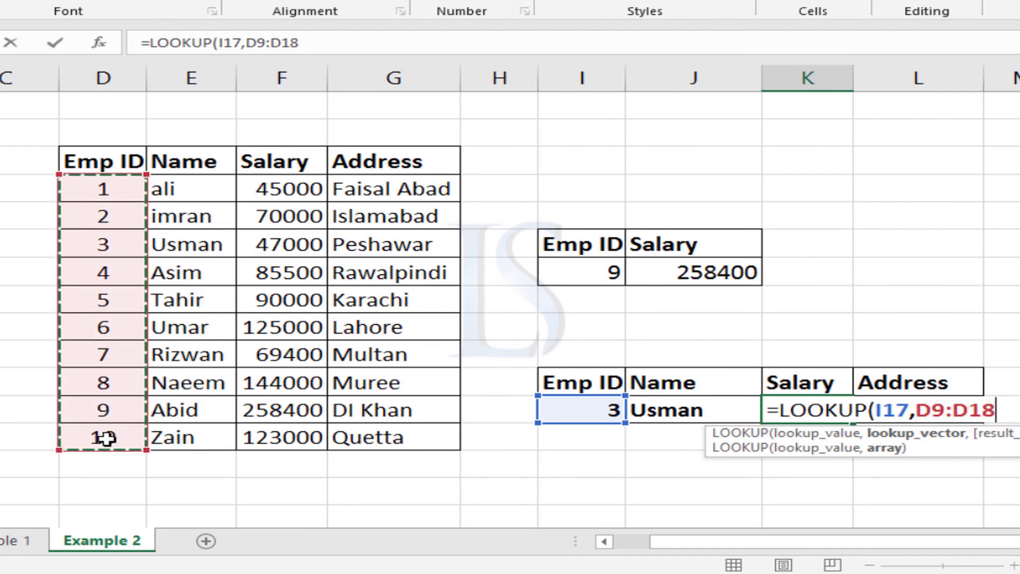
text(,)
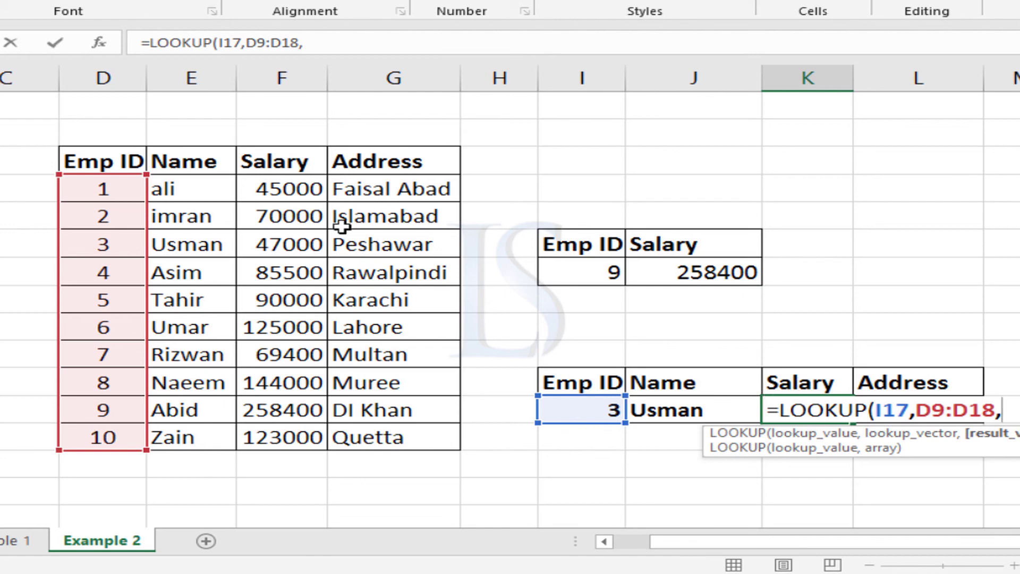
drag(273, 182, 285, 444)
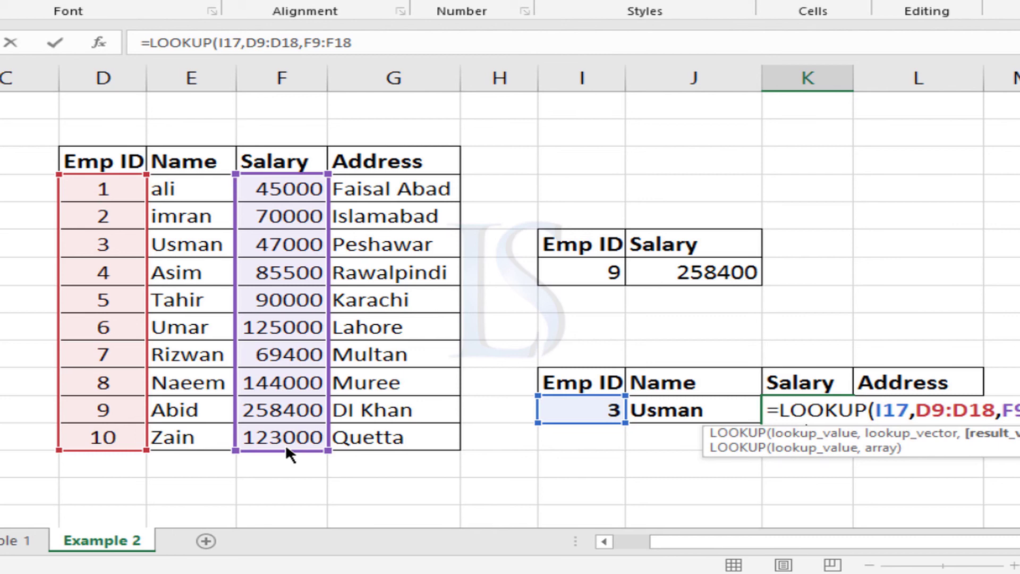
text())
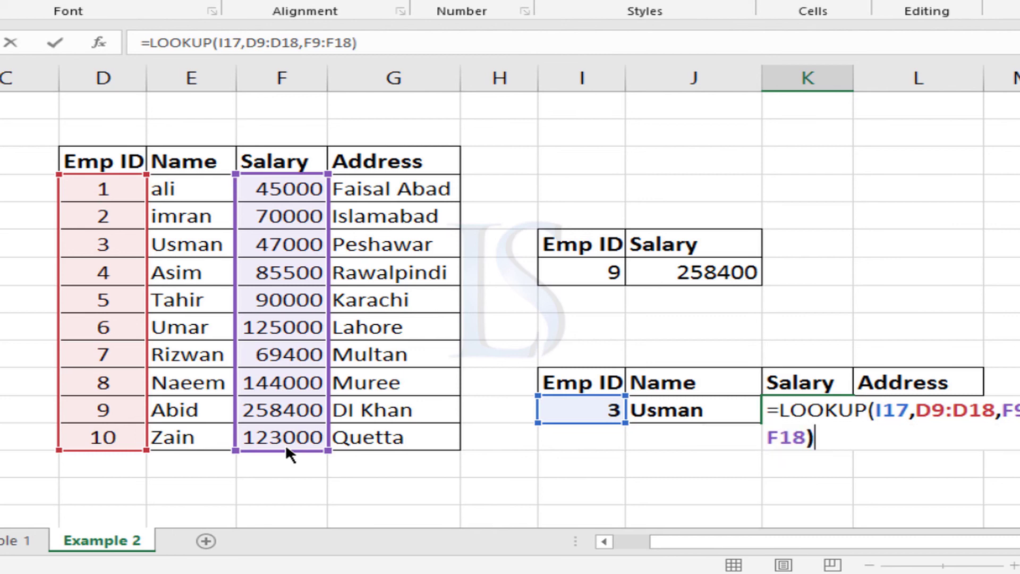
key(Return)
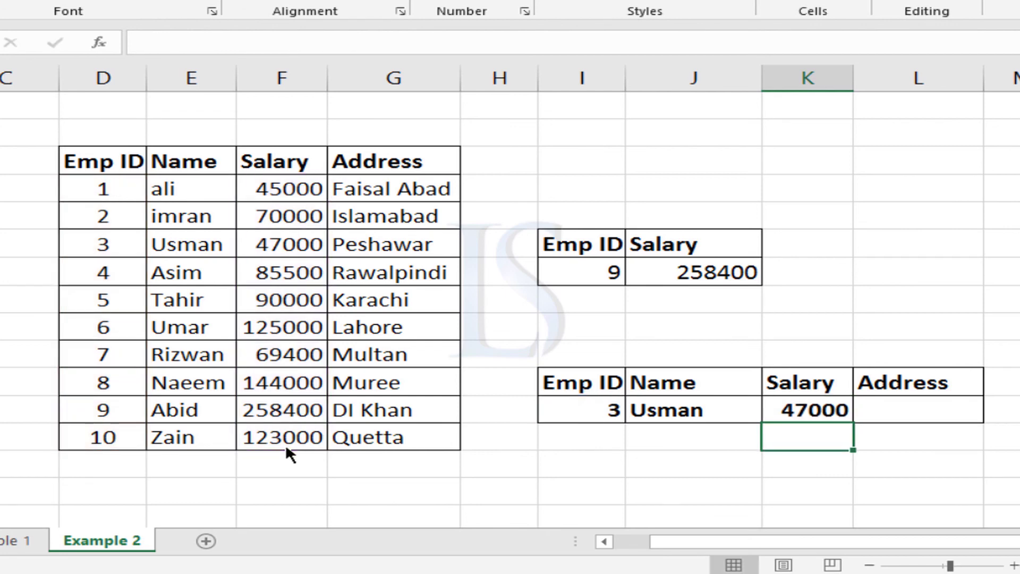
Enter the array-form formula =LOOKUP(I17,D9:G18) in the Address cell L17 of the lower lookup table to find the employee's address
click(940, 411)
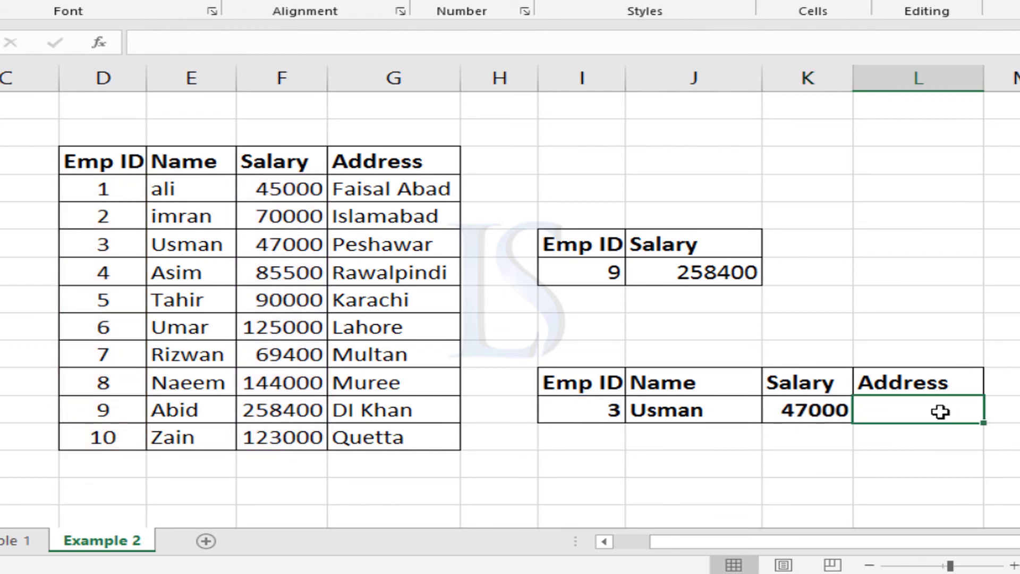
text(=loo)
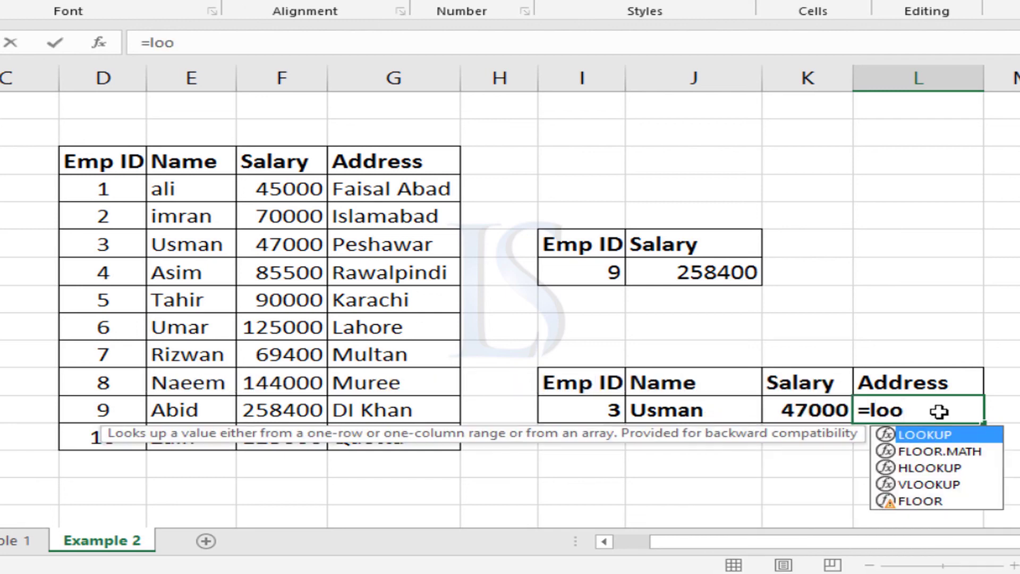
key(Tab)
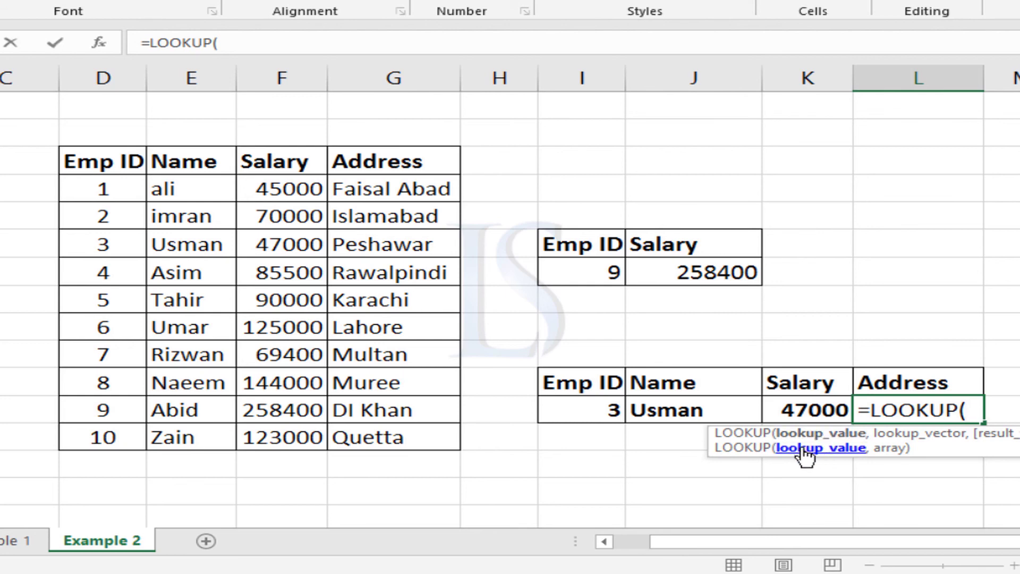
click(606, 417)
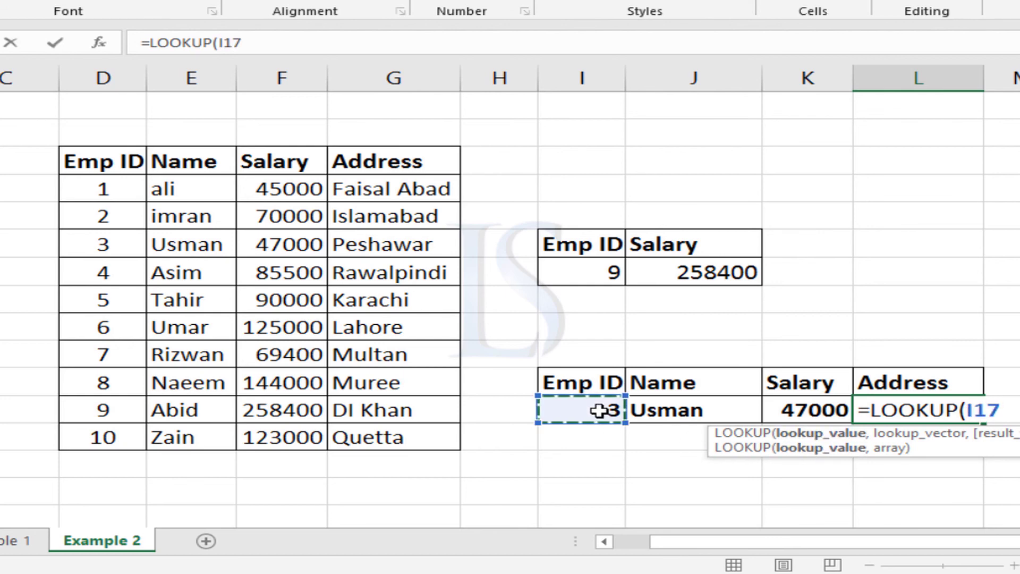
text(,)
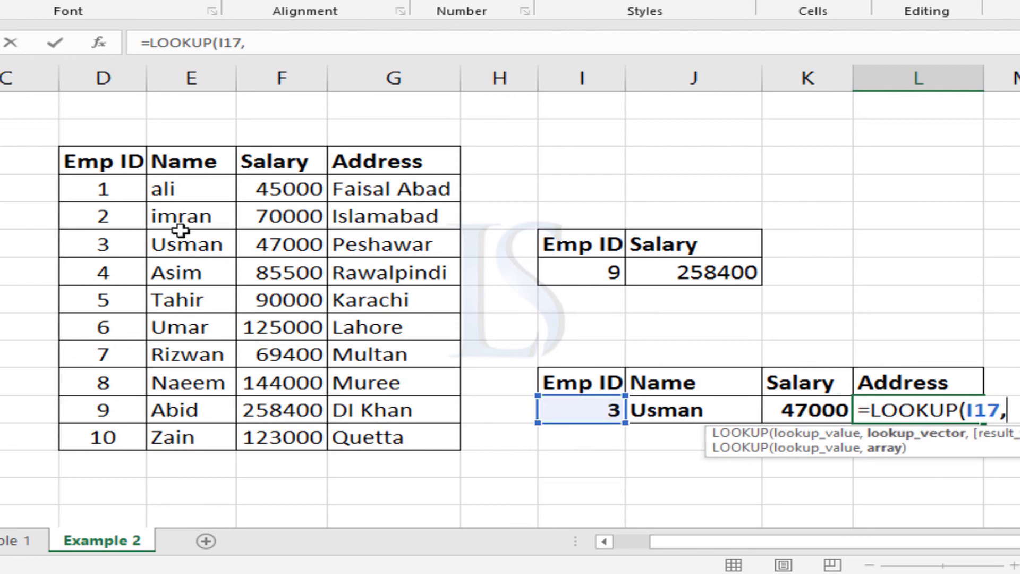
drag(96, 187, 375, 428)
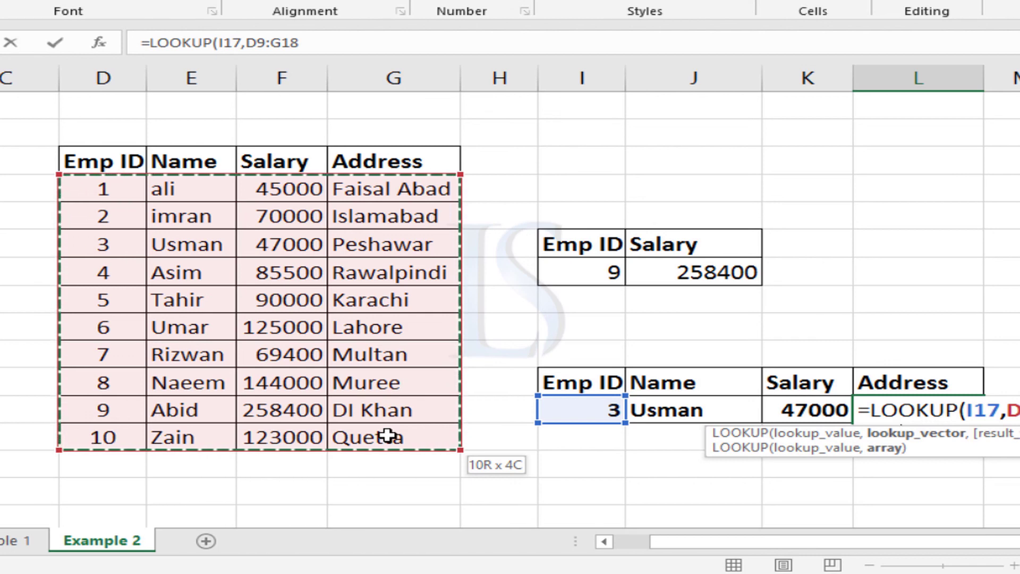
mouse_move(389, 435)
mouse_down()
mouse_move(506, 391)
mouse_move(358, 428)
mouse_move(403, 419)
mouse_move(405, 439)
mouse_up()
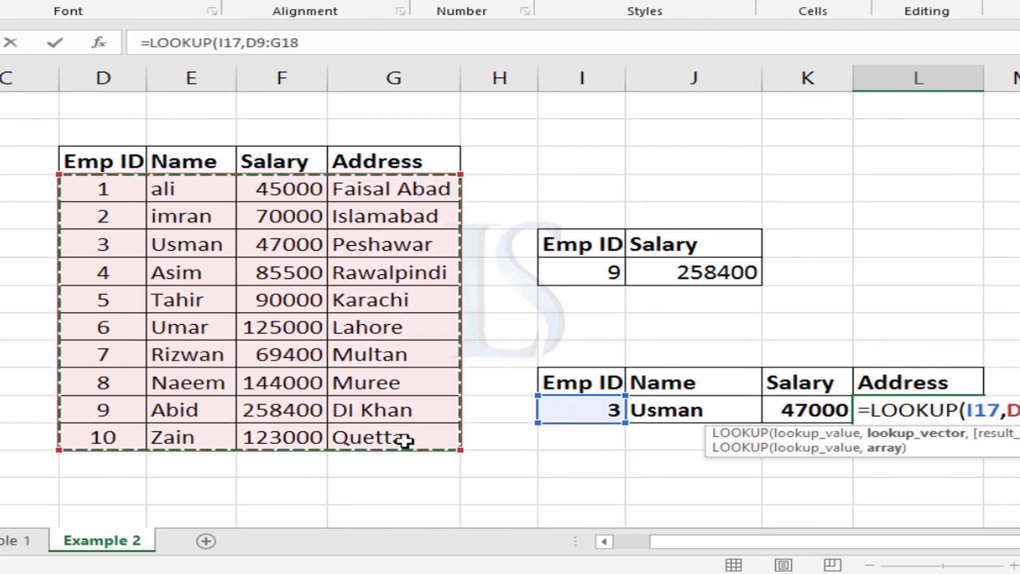
text())
key(Return)
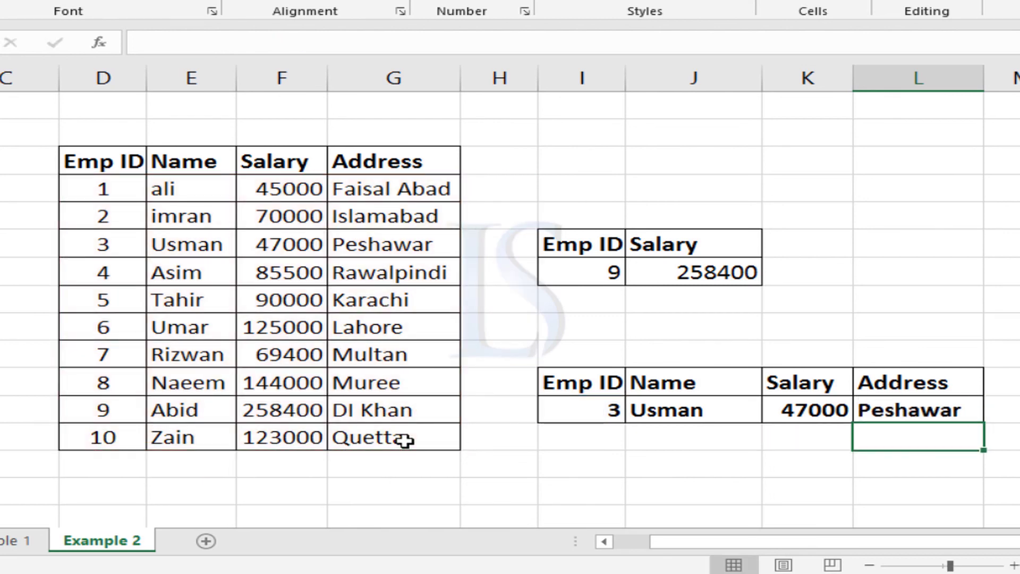
Set Emp ID cell I17 of the lower lookup table to 7 to test the name, salary and address lookups
click(586, 412)
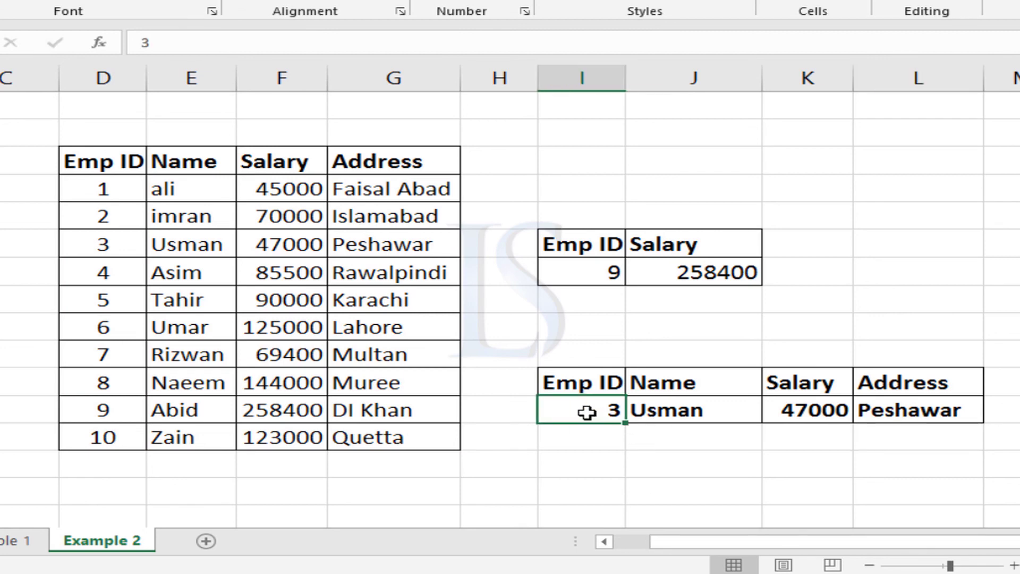
text(7)
key(Return)
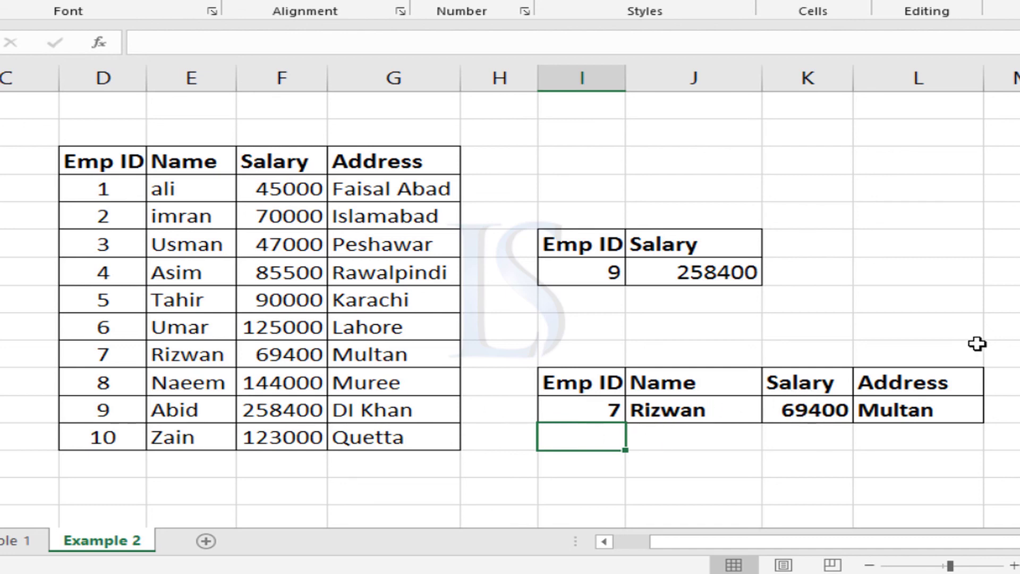
Change the Emp ID in cell I17 of the lower lookup table to 4 to look up that employee's details
click(579, 412)
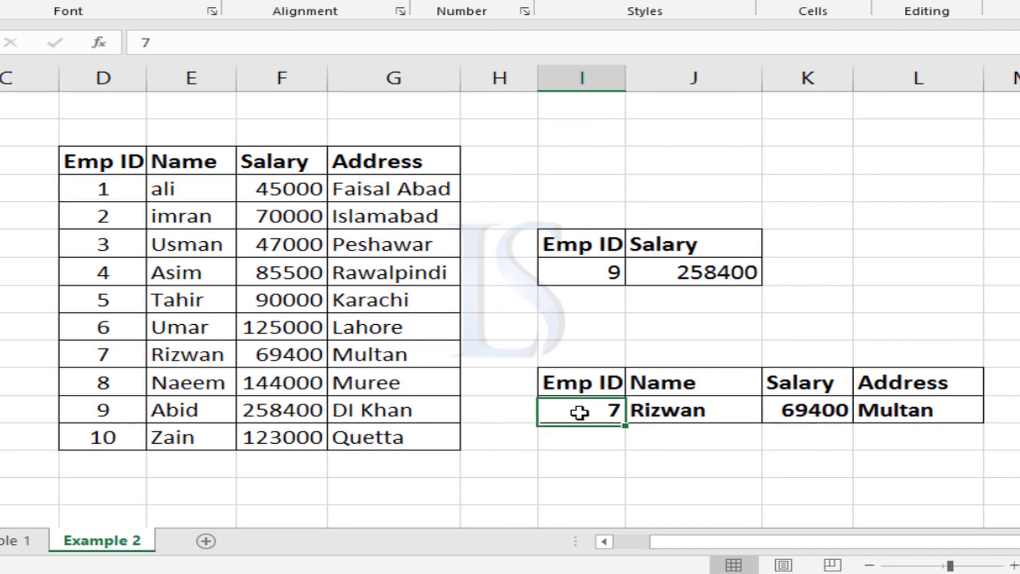
double_click(619, 404)
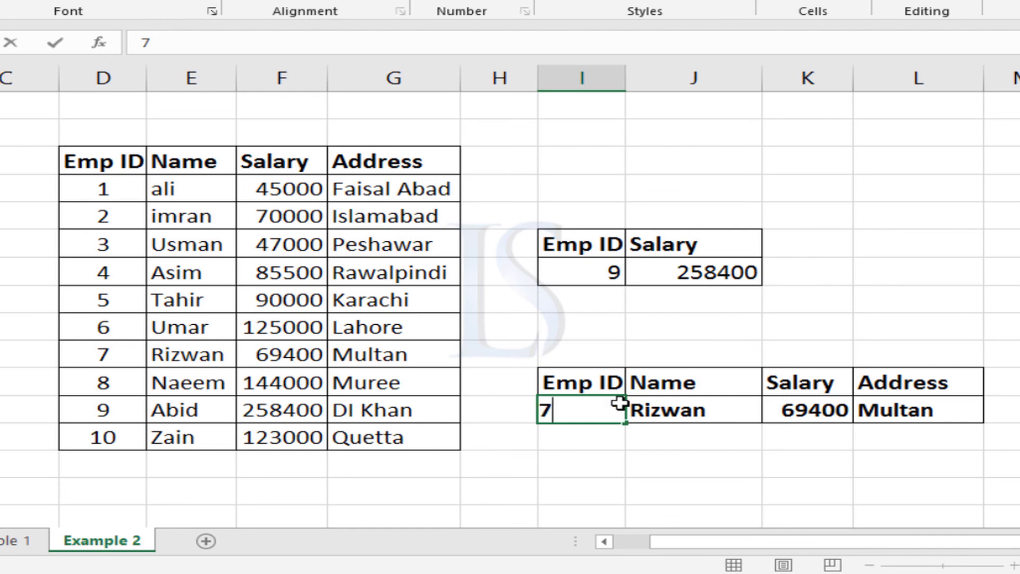
key(BackSpace)
text(4)
key(Return)
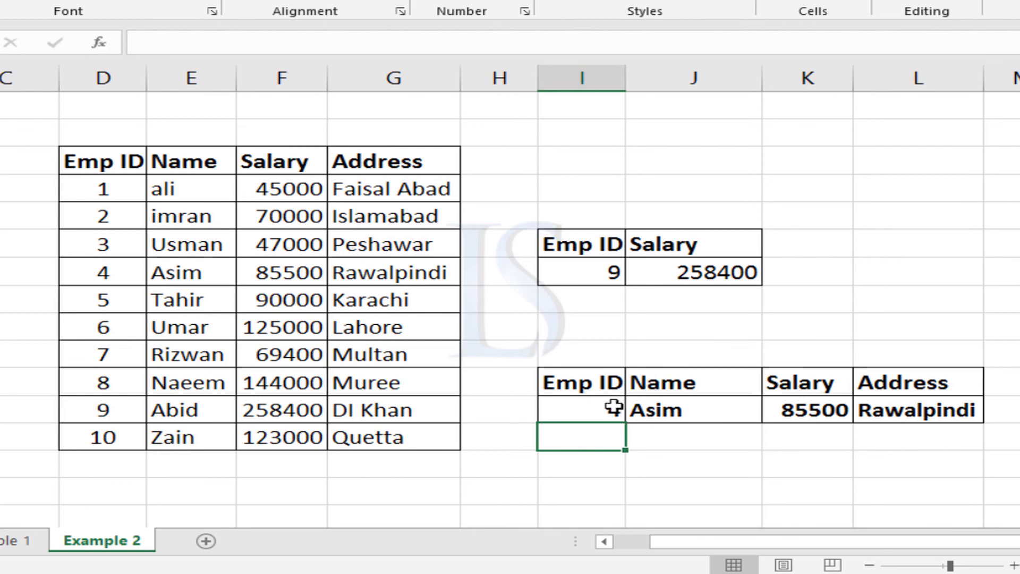